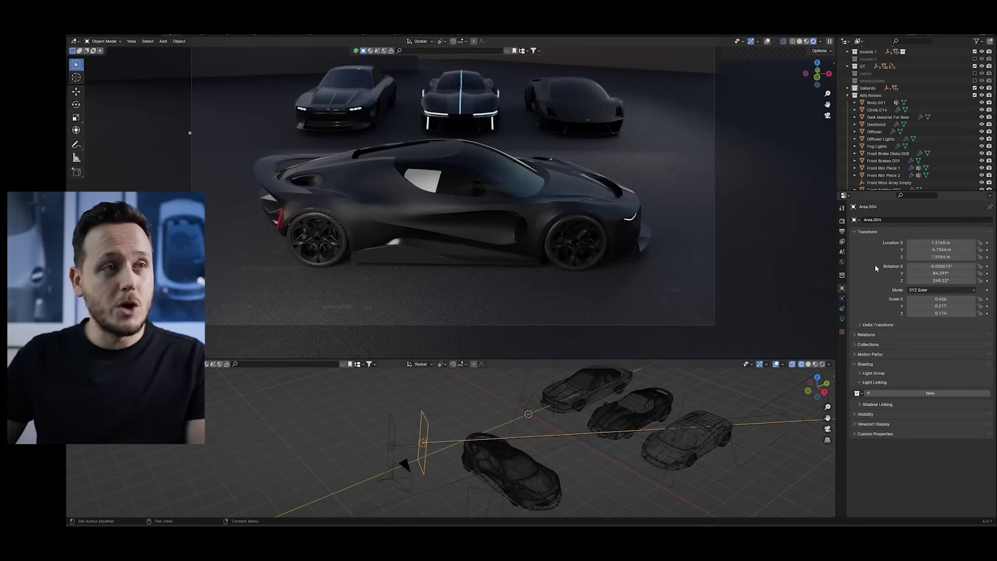
# Step: Create a light-linking collection for the area light containing only Body.001, then deselect
pyautogui.click(893, 394)
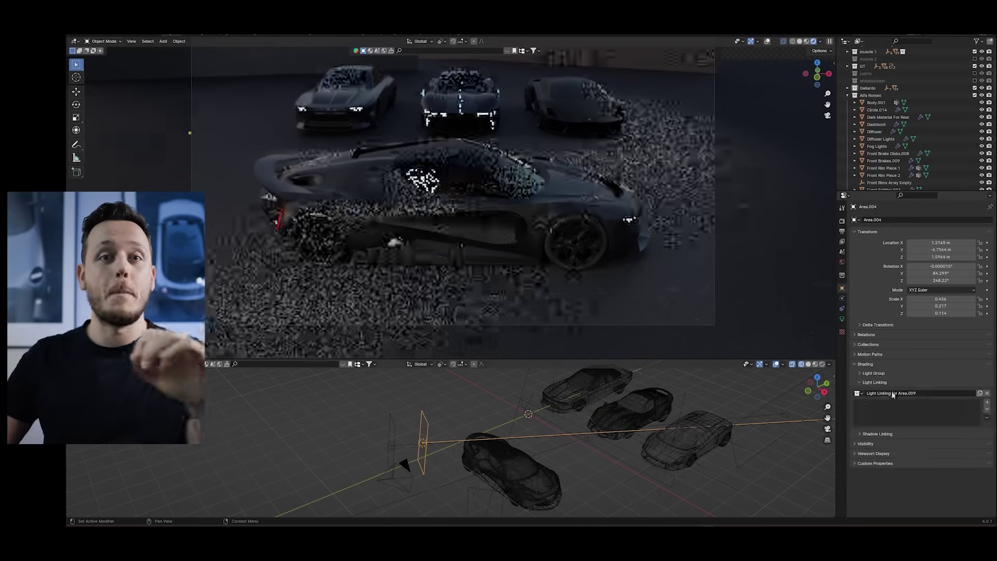
pyautogui.moveTo(876, 103); pyautogui.dragTo(893, 407)
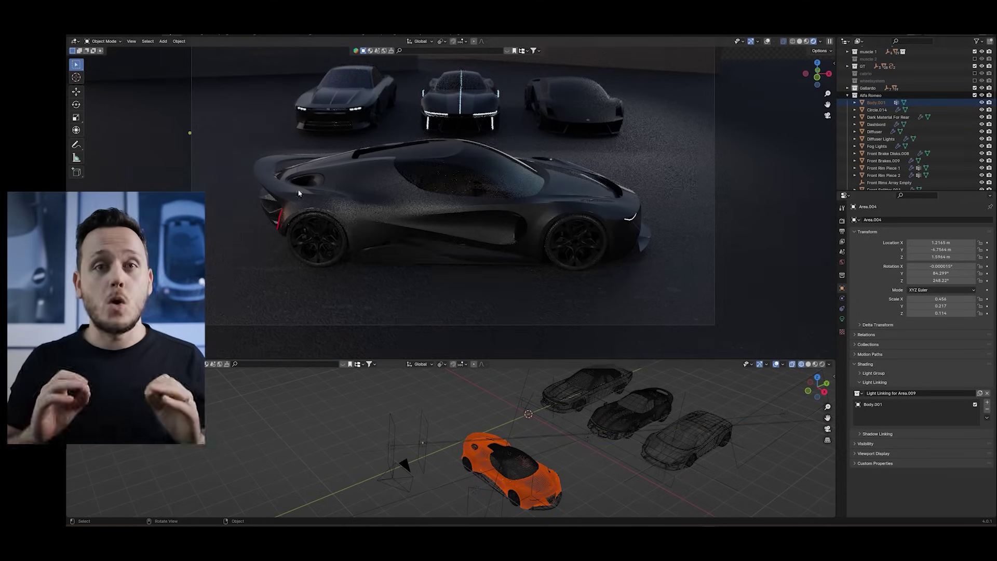
pyautogui.click(424, 443)
pyautogui.click(485, 425)
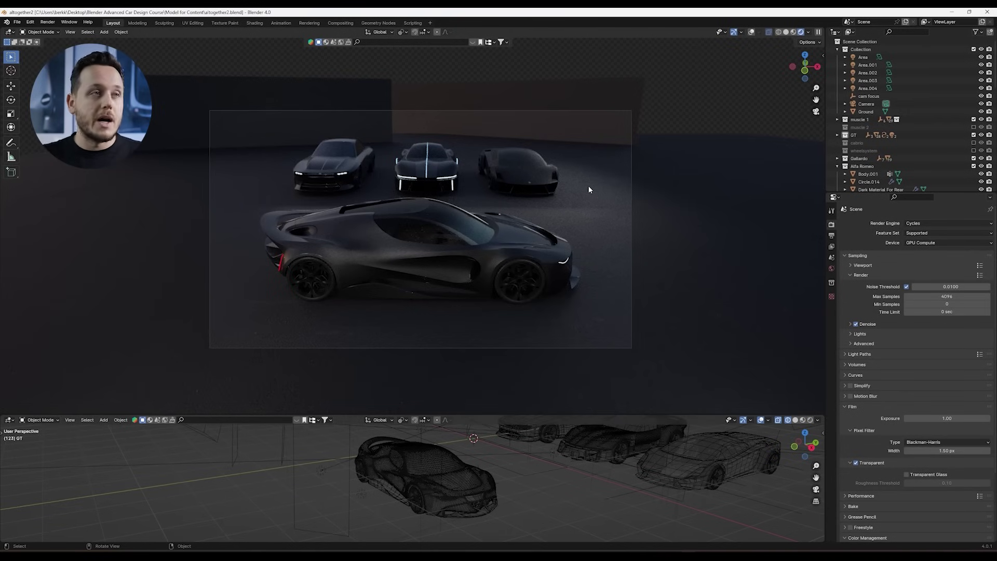
# Step: View the cars from camera view in Material Preview, then orbit to look down on them
pyautogui.moveTo(599, 169); pyautogui.dragTo(460, 246, button='middle')
pyautogui.press('KP_0')
pyautogui.press('z')
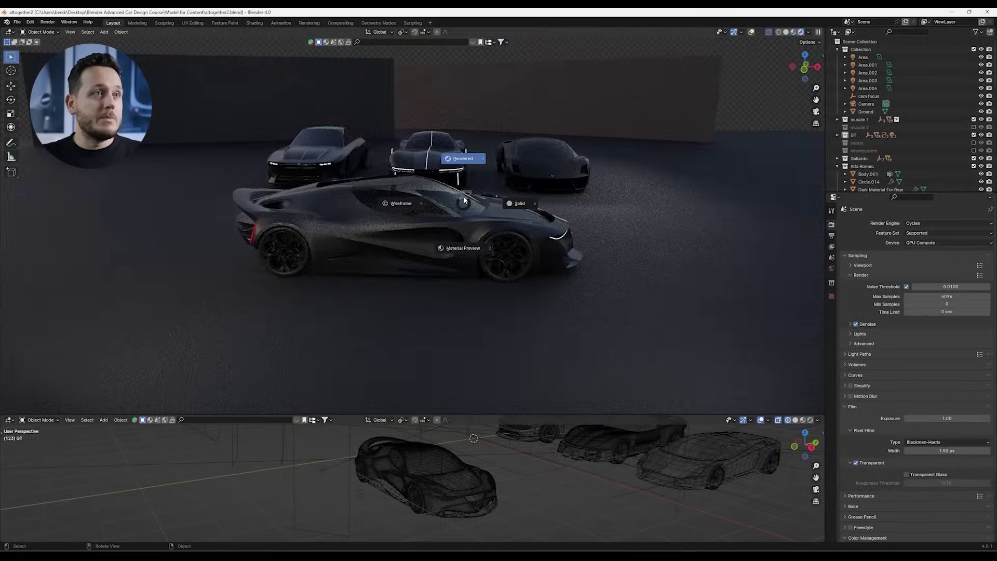
pyautogui.click(464, 245)
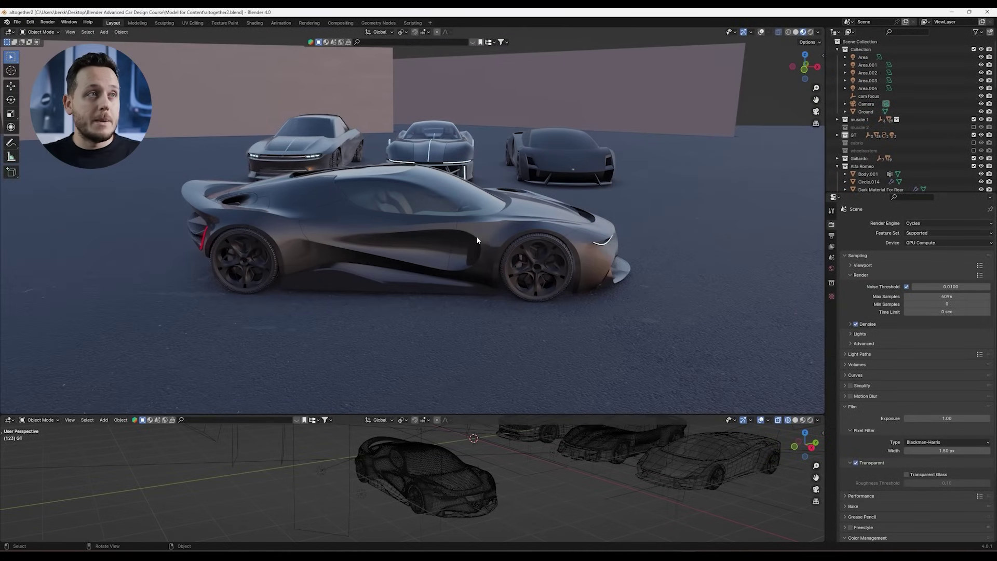
pyautogui.moveTo(479, 235); pyautogui.dragTo(472, 213, button='middle')
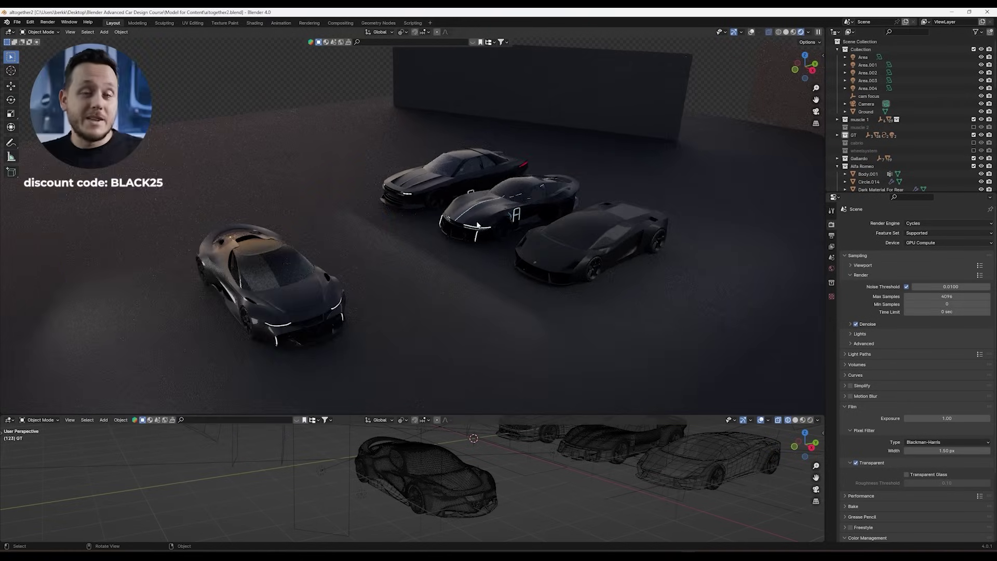
# Step: Orbit the rendered view slightly around the cars
pyautogui.moveTo(480, 224); pyautogui.dragTo(484, 226, button='middle')
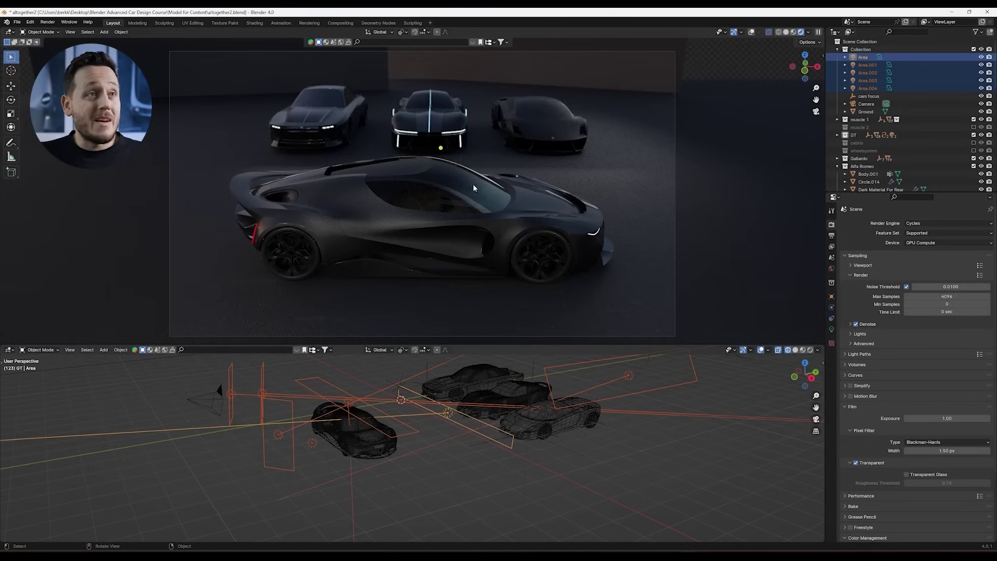
# Step: Move the area lights into a new excluded 'original lights' collection and show the World nodes
pyautogui.press('m')
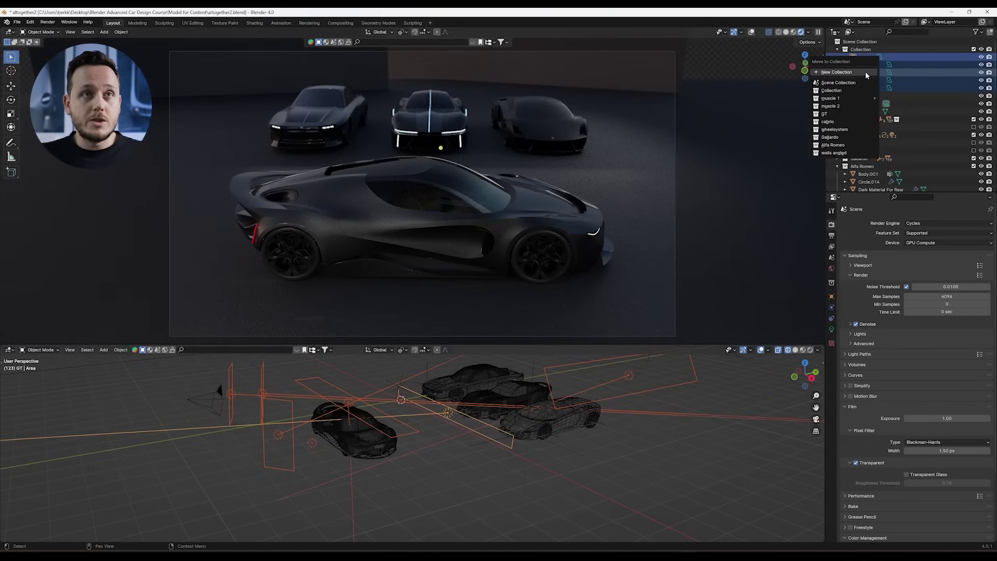
pyautogui.click(858, 73)
pyautogui.write('original lights')
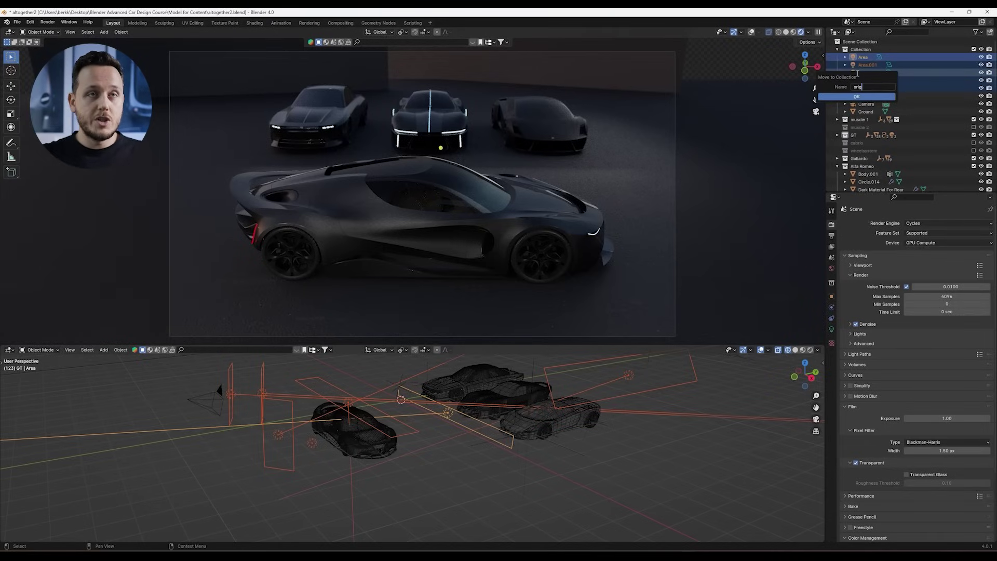
pyautogui.press('Return')
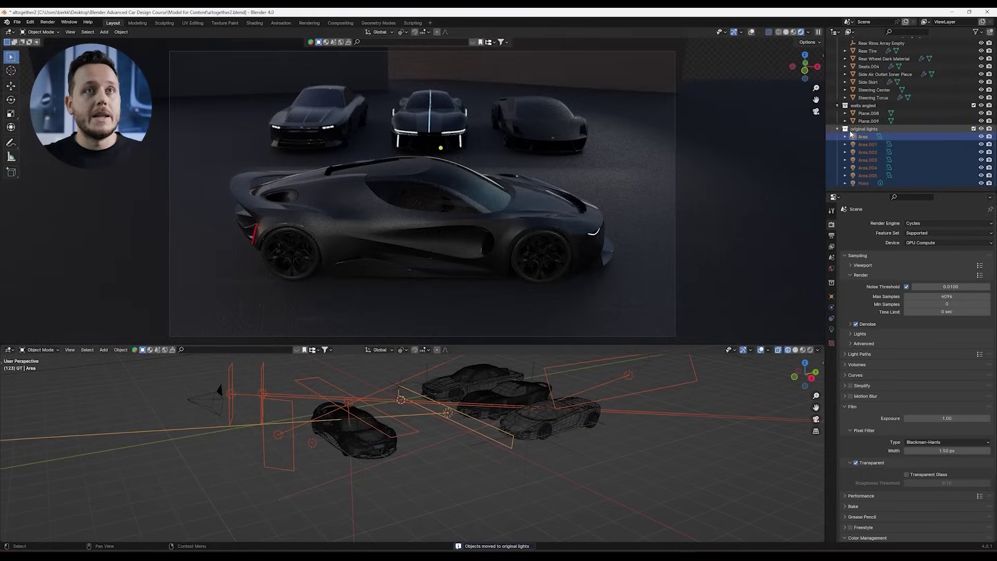
pyautogui.click(973, 129)
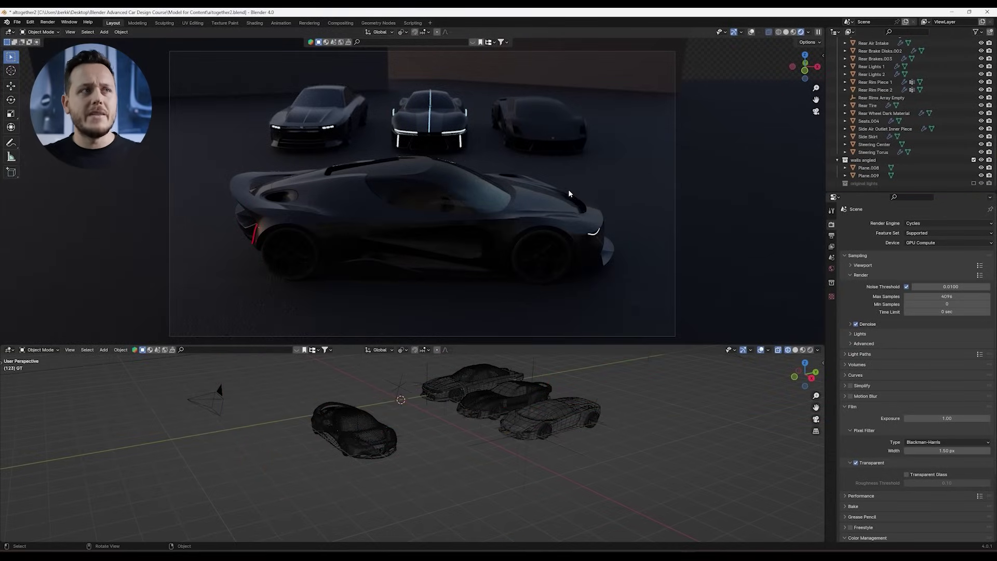
pyautogui.hotkey('shift', 'F3')
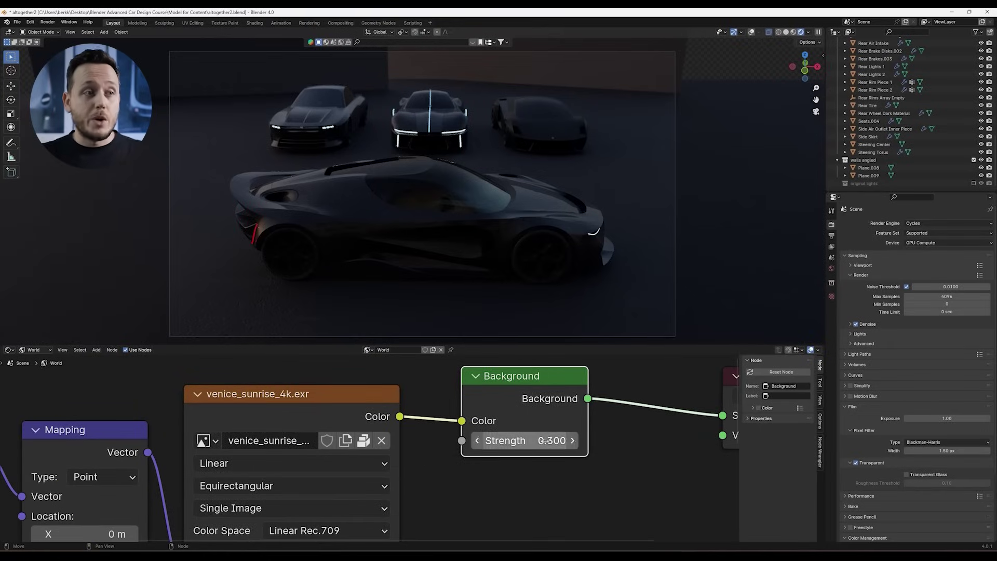
# Step: Try World Background Strength 1, reset it to 0.3, and return to the 3D Viewport
pyautogui.click(543, 441)
pyautogui.write('1')
pyautogui.press('Return')
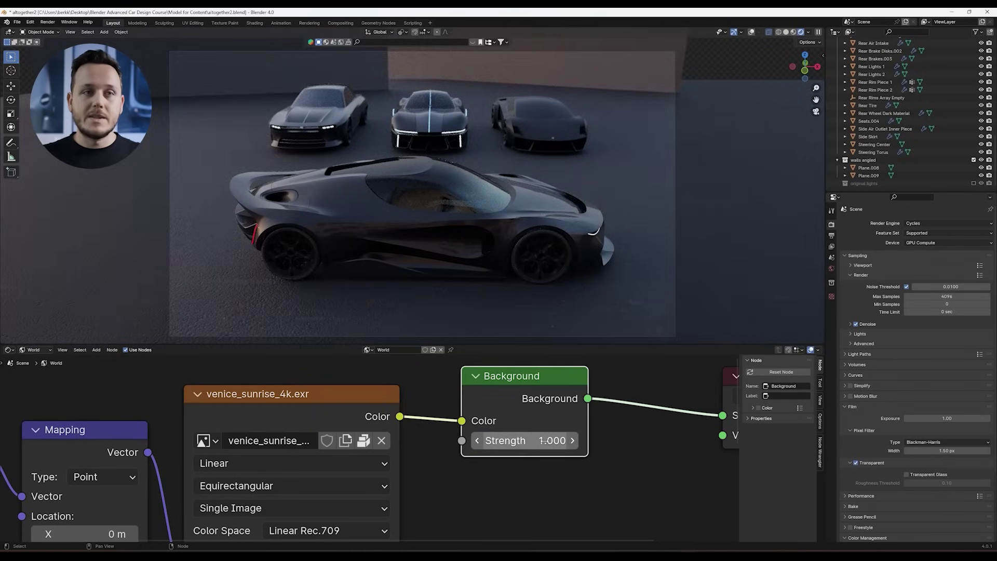
pyautogui.click(542, 441)
pyautogui.write('.3')
pyautogui.press('Return')
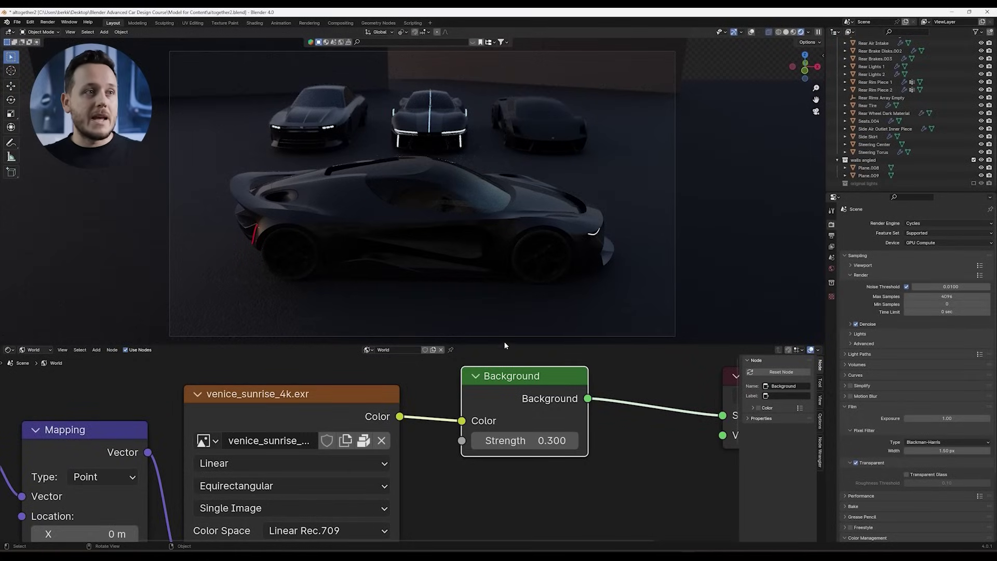
pyautogui.hotkey('shift', 'F5')
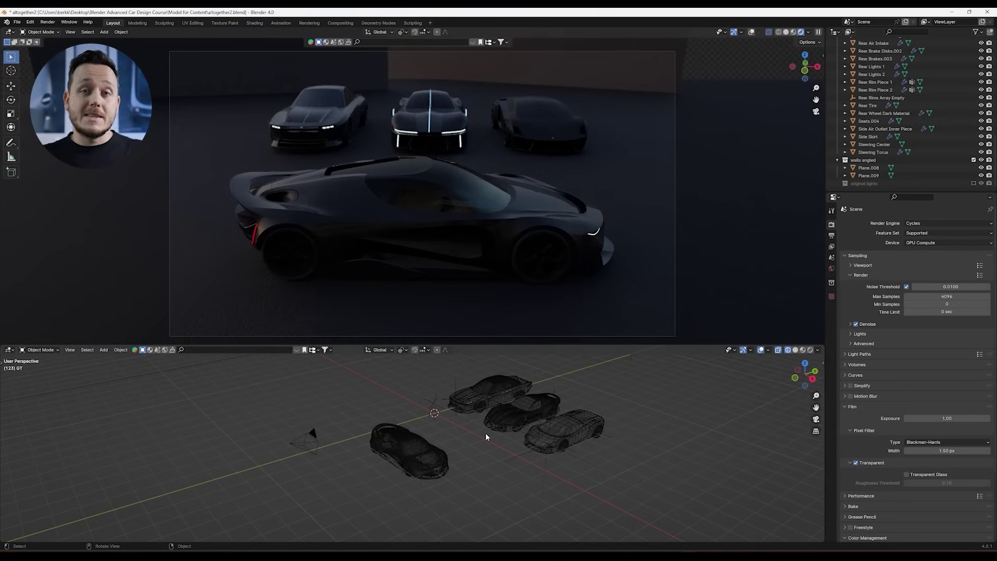
# Step: Add an area light and rotate it 90° about X to stand upright
pyautogui.scroll(4, 516, 434)
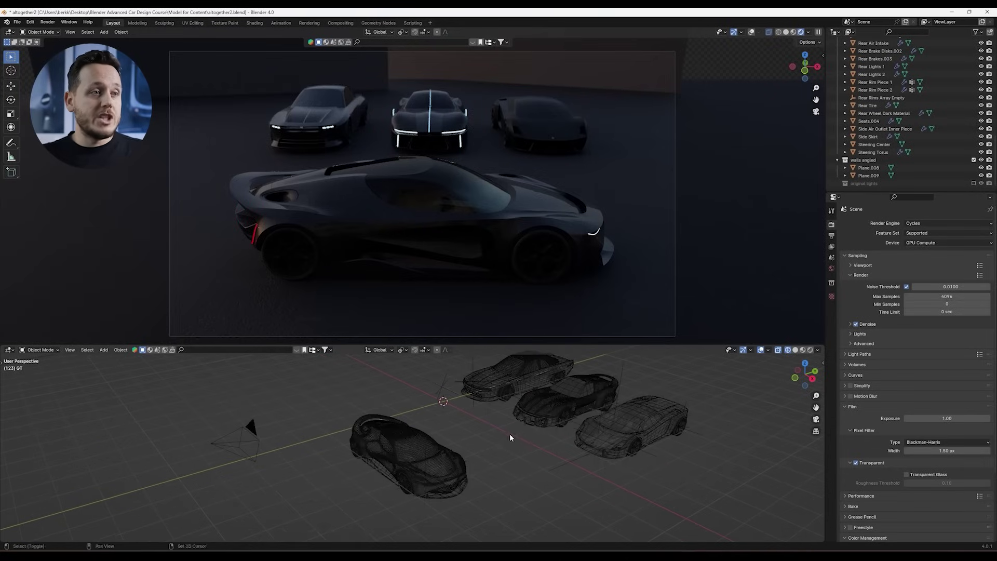
pyautogui.hotkey('shift', 'a')
pyautogui.moveTo(501, 488)
pyautogui.click(550, 517)
pyautogui.moveTo(550, 517); pyautogui.dragTo(562, 426, button='middle')
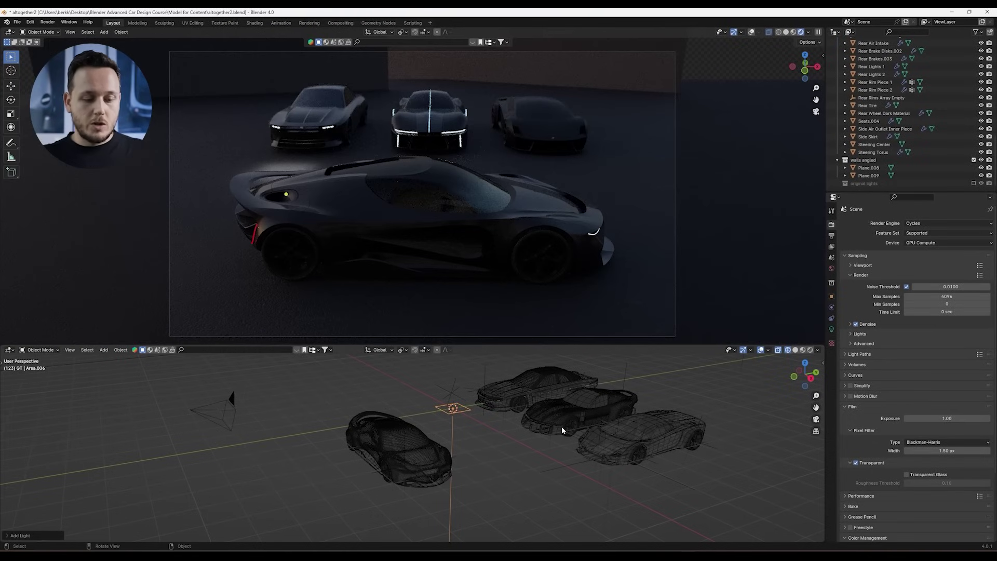
pyautogui.write('rx90')
pyautogui.press('Return')
# Step: Stretch the light along X and move it between the front car and back row
pyautogui.press('s')
pyautogui.press('x')
pyautogui.click(712, 487)
pyautogui.moveTo(162, 522); pyautogui.dragTo(551, 463, button='middle')
pyautogui.press('g')
pyautogui.click(574, 470)
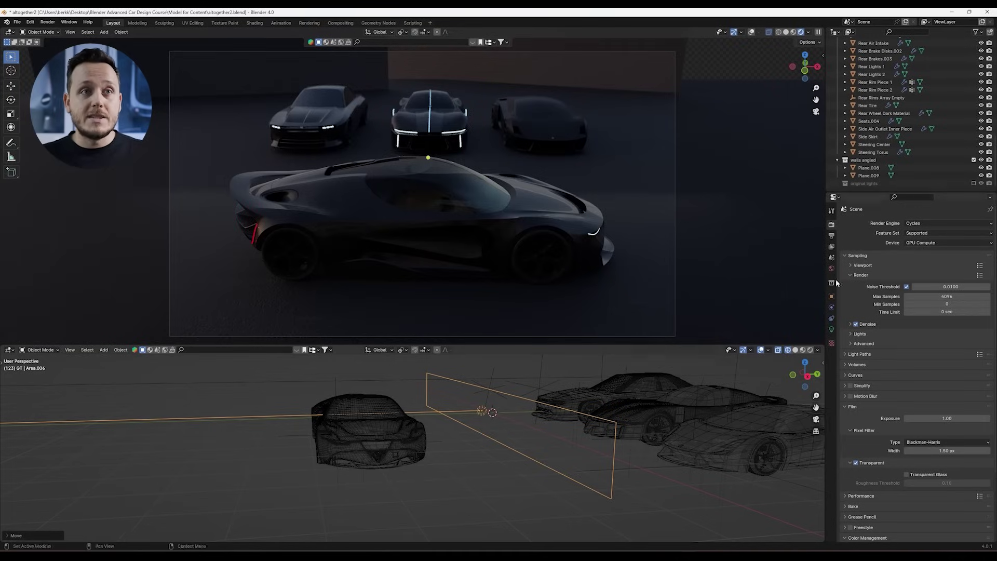
# Step: Show the light's Object Properties with the Shading settings expanded
pyautogui.click(831, 297)
pyautogui.click(845, 379)
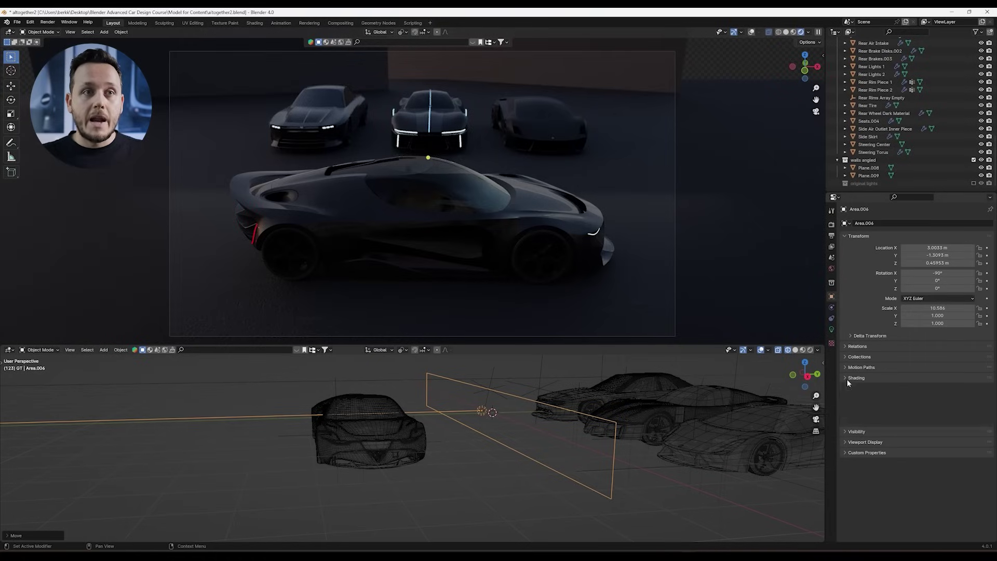
pyautogui.click(844, 378)
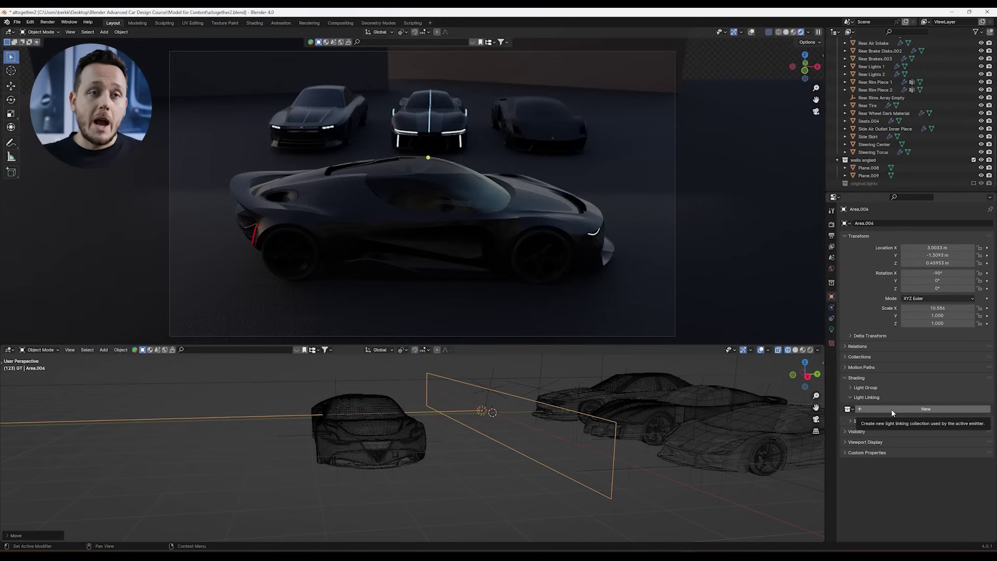
# Step: Create a light-linking collection for the new light containing only the Alfa Romeo car
pyautogui.click(908, 410)
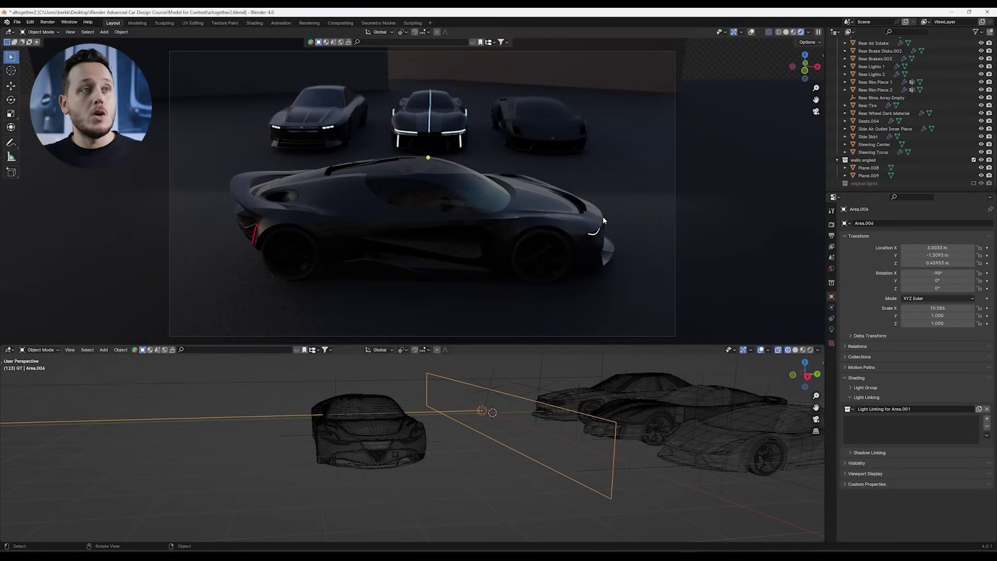
pyautogui.scroll(10, 888, 140)
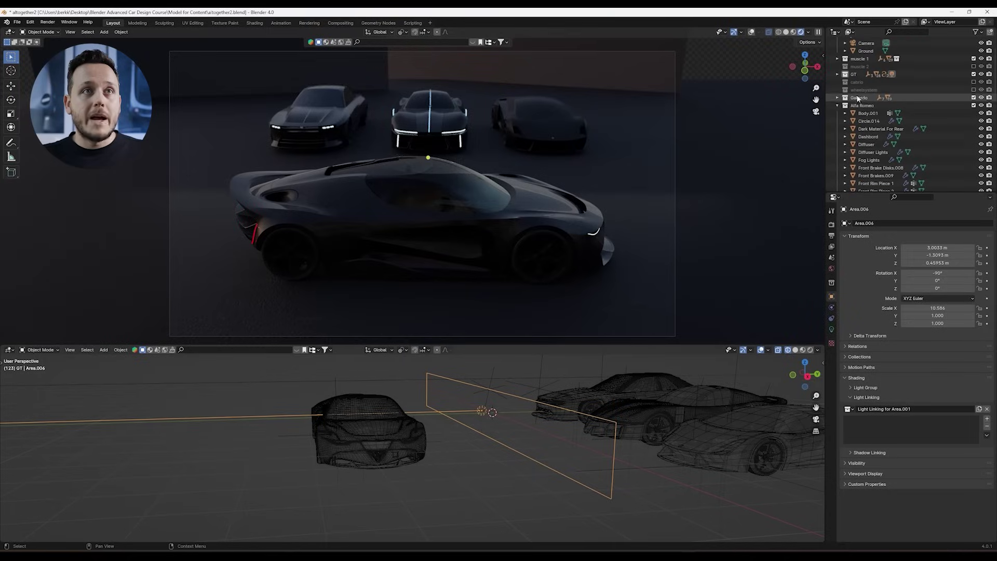
pyautogui.click(836, 107)
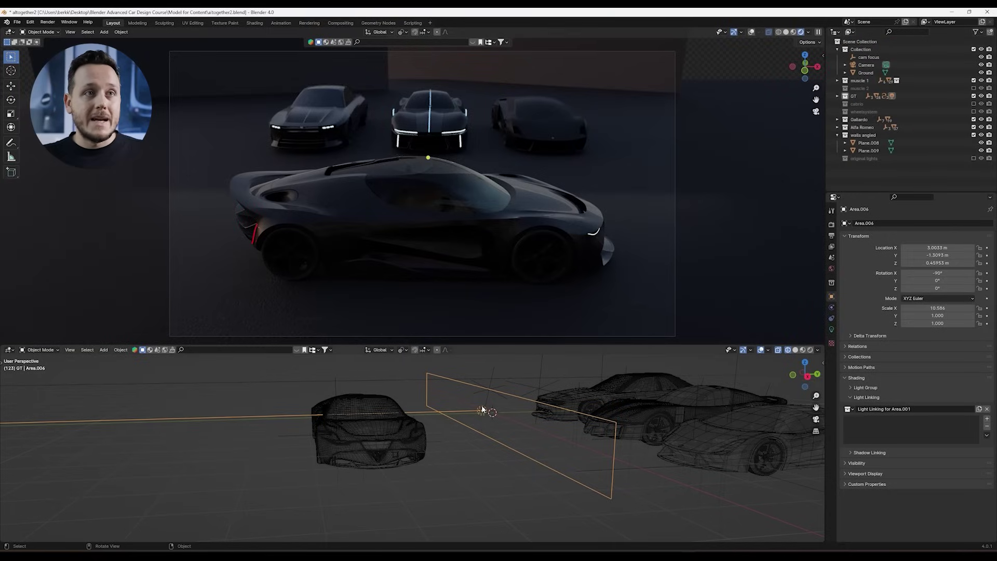
pyautogui.moveTo(862, 127); pyautogui.dragTo(874, 429)
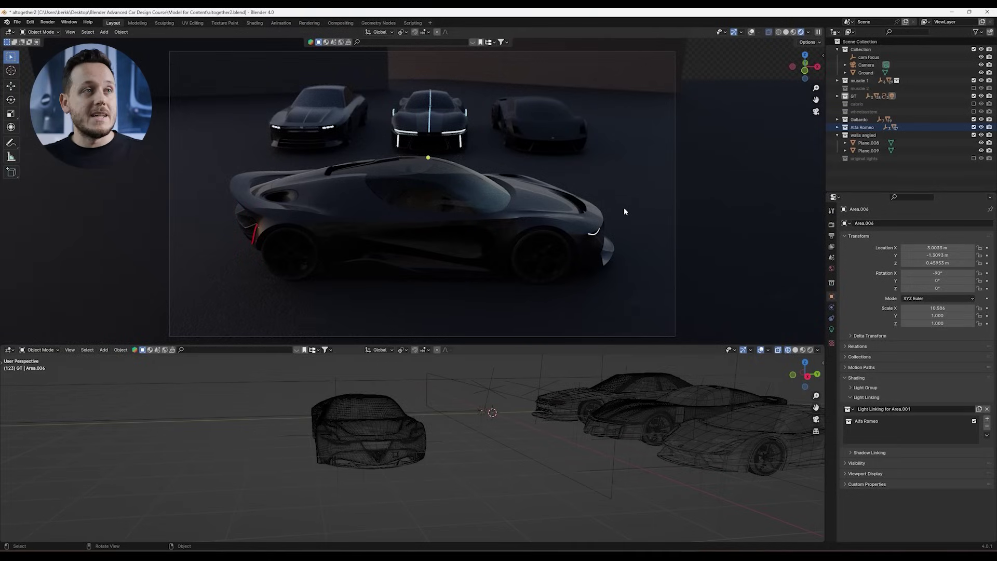
# Step: Move the light along Y to -0.10358 m and compare the render with it deselected
pyautogui.click(491, 411)
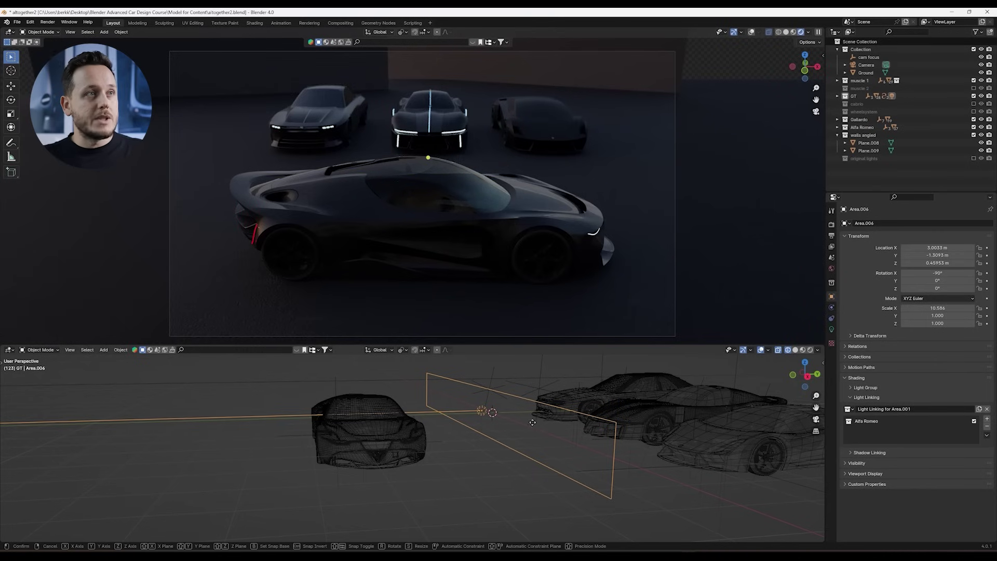
pyautogui.press('g')
pyautogui.press('y')
pyautogui.click(584, 420)
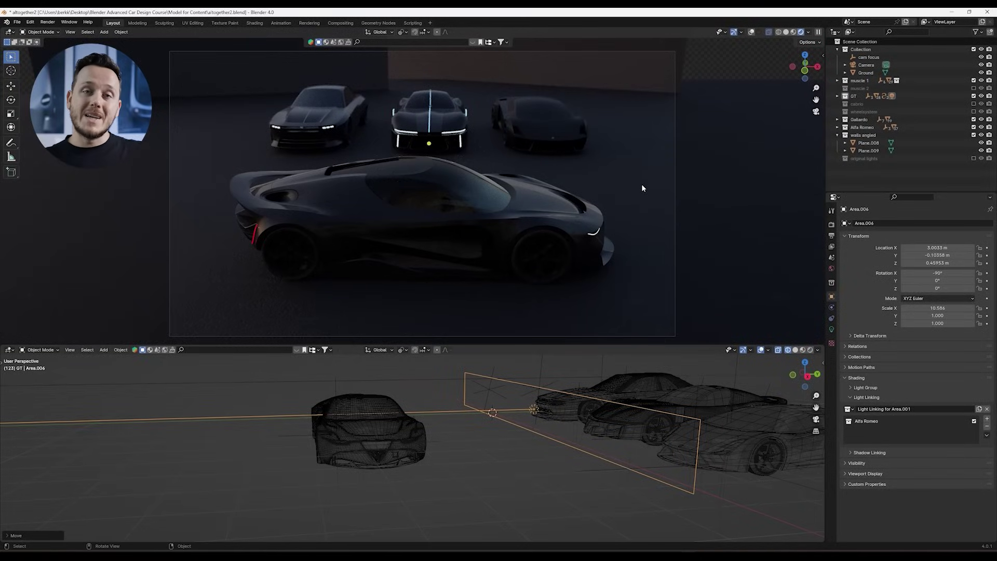
pyautogui.click(509, 405)
pyautogui.hotkey('ctrl', 'z')
pyautogui.hotkey('ctrl', 'shift', 'z')
pyautogui.hotkey('ctrl', 'z')
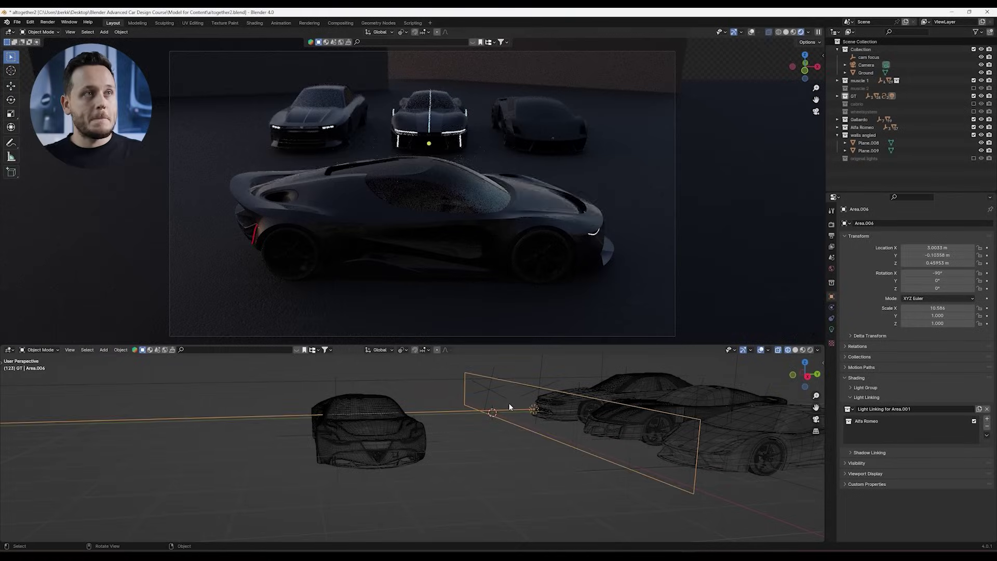
pyautogui.hotkey('ctrl', 'z')
pyautogui.moveTo(524, 375); pyautogui.dragTo(493, 438, button='middle')
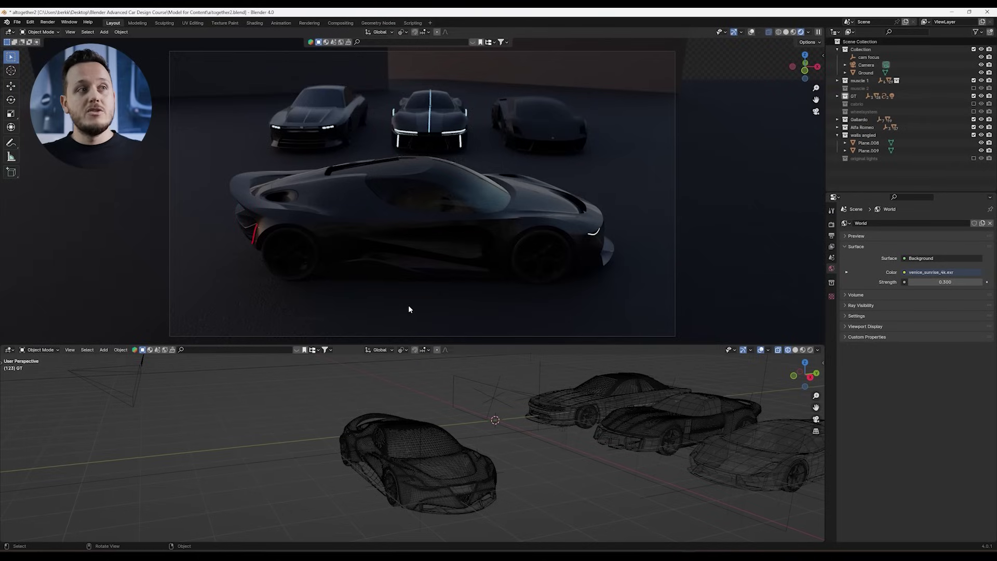
# Step: Add another area light and raise it 3.52 m along Z
pyautogui.scroll(-3, 494, 438)
pyautogui.hotkey('shift', 'a')
pyautogui.moveTo(470, 439)
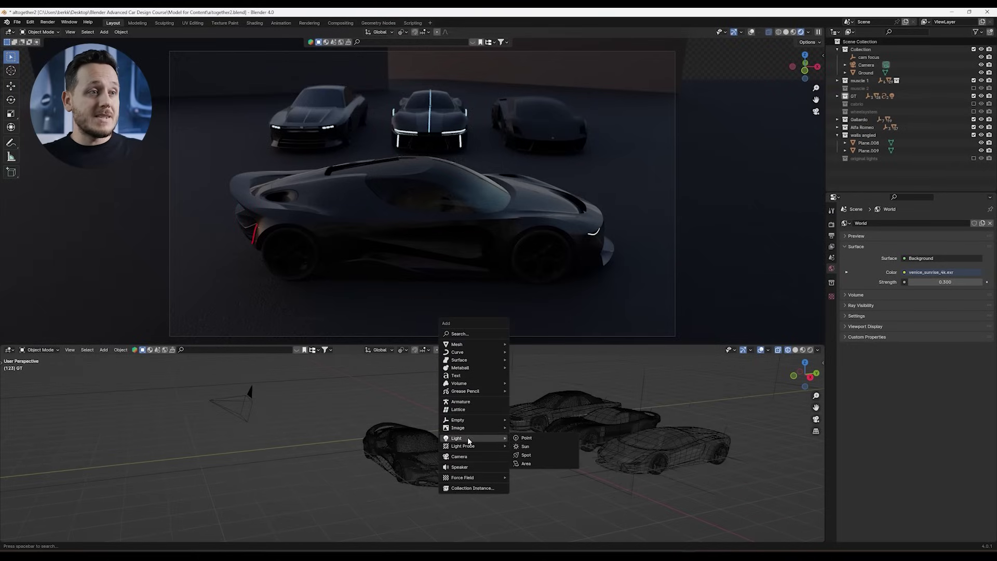
pyautogui.click(525, 463)
pyautogui.moveTo(384, 456); pyautogui.dragTo(407, 449, button='middle')
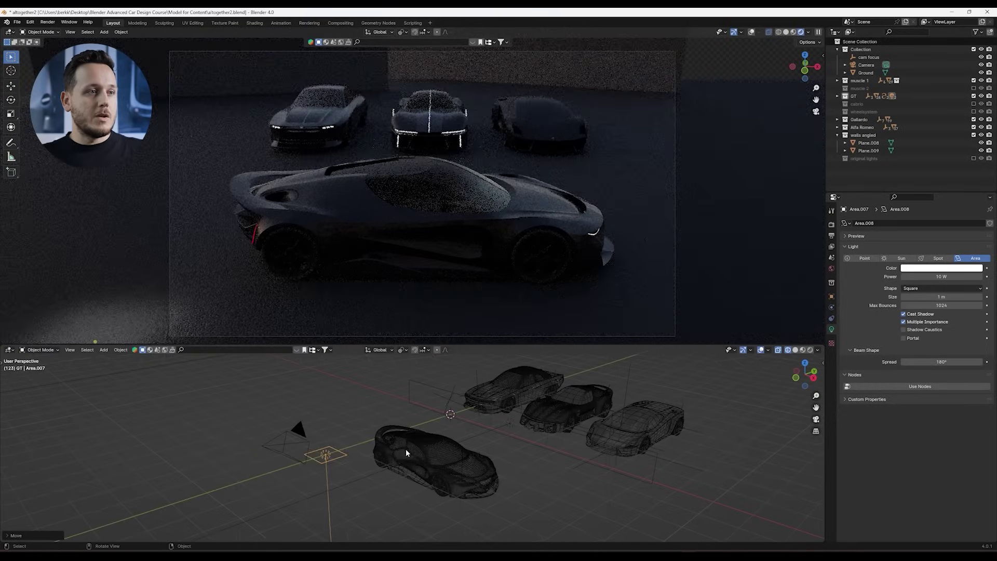
pyautogui.press('g')
pyautogui.press('x')
pyautogui.press('z')
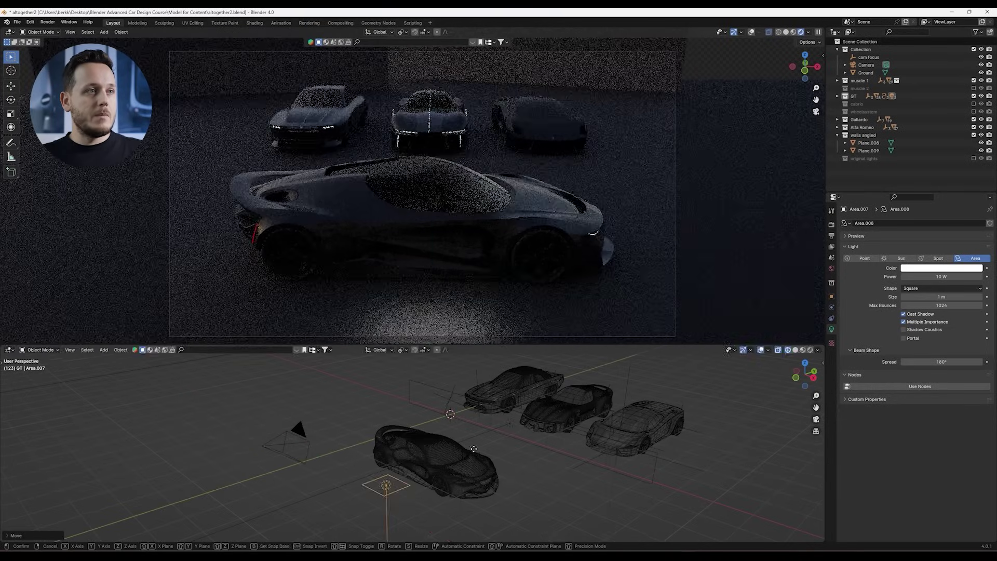
pyautogui.click(493, 356)
# Step: Set the light's size to 7.35 m and its power to 88 W
pyautogui.moveTo(941, 297); pyautogui.dragTo(406, 312)
pyautogui.moveTo(941, 277); pyautogui.dragTo(509, 274)
pyautogui.scroll(3, 510, 274)
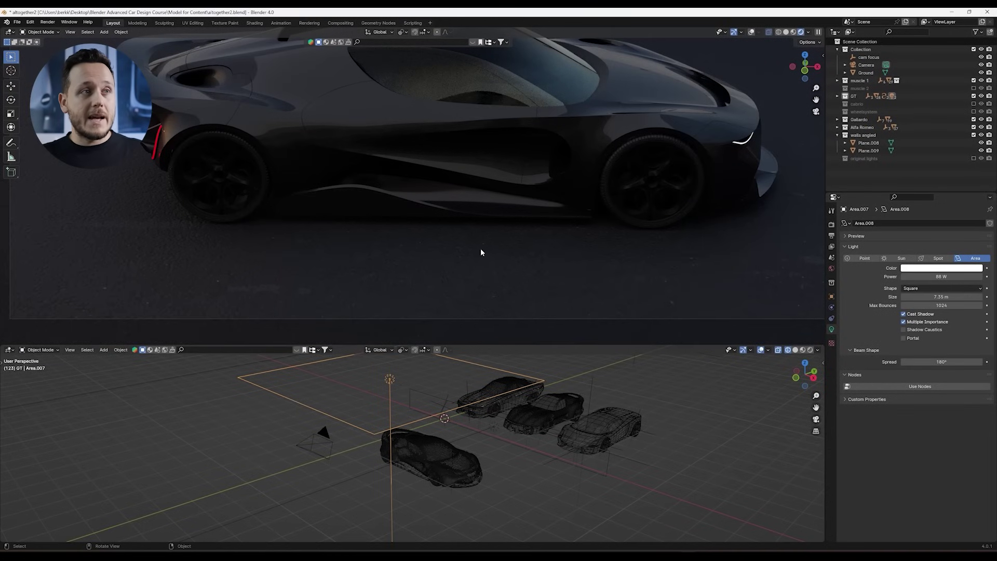
pyautogui.scroll(-4, 449, 273)
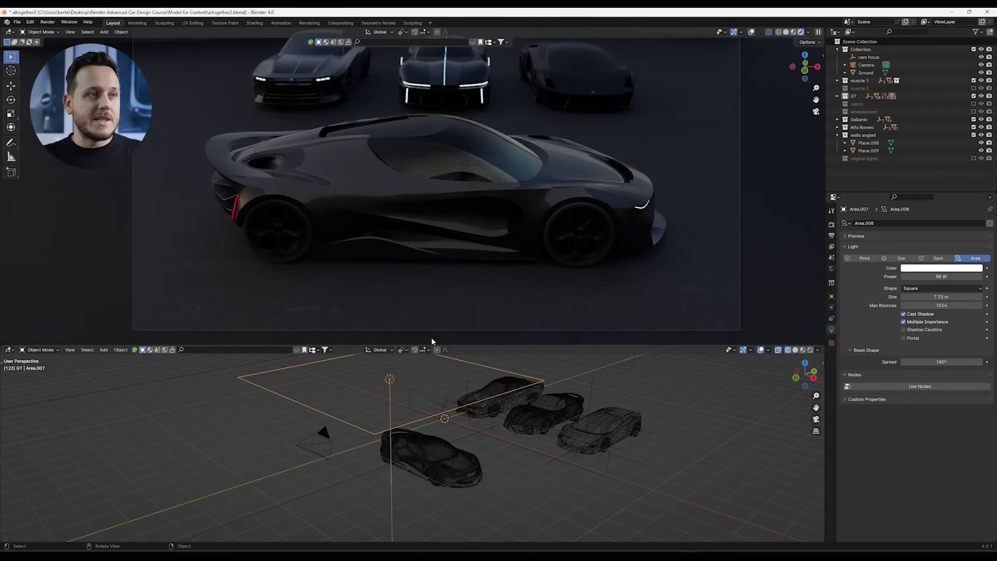
# Step: Give the light a light-linking collection so it affects only the Ground
pyautogui.click(831, 296)
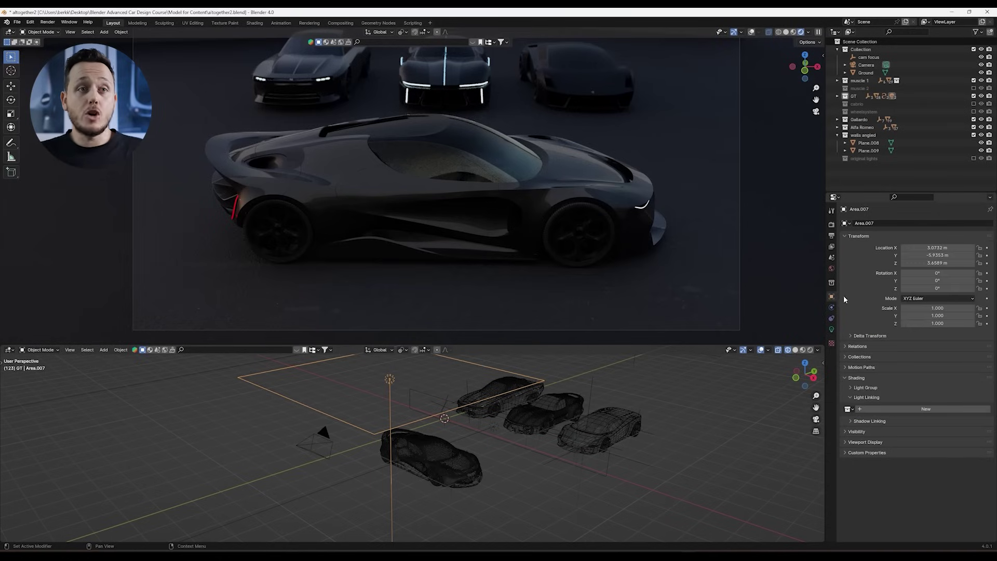
pyautogui.click(898, 409)
pyautogui.moveTo(866, 73); pyautogui.dragTo(907, 427)
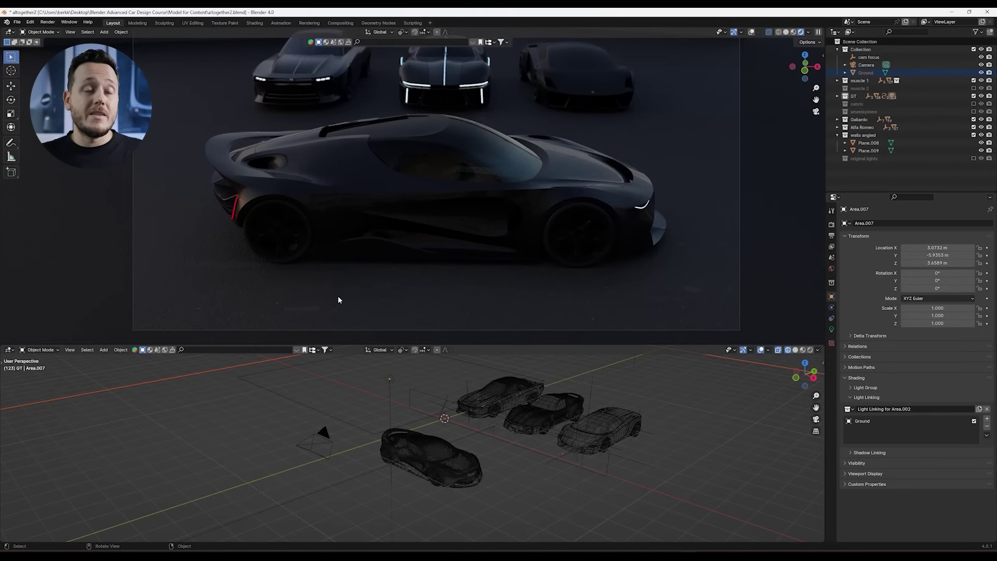
pyautogui.press('g')
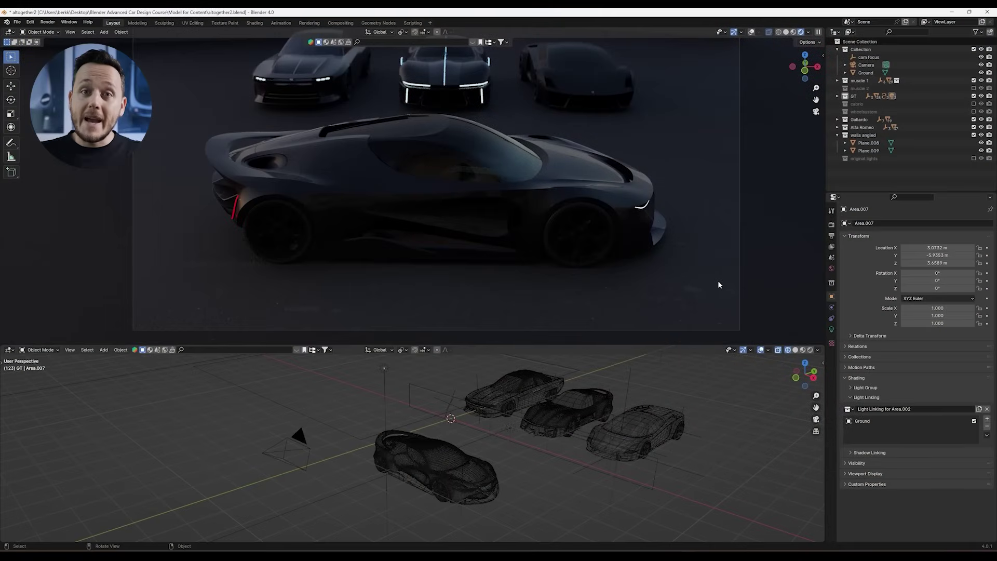
# Step: Move both new area lights into a new 'second light setup' collection
pyautogui.click(509, 429)
pyautogui.keyDown('shift'); pyautogui.click(385, 370); pyautogui.keyUp('shift')
pyautogui.keyDown('shift'); pyautogui.moveTo(382, 370); pyautogui.dragTo(477, 398, button='middle'); pyautogui.keyUp('shift')
pyautogui.press('m')
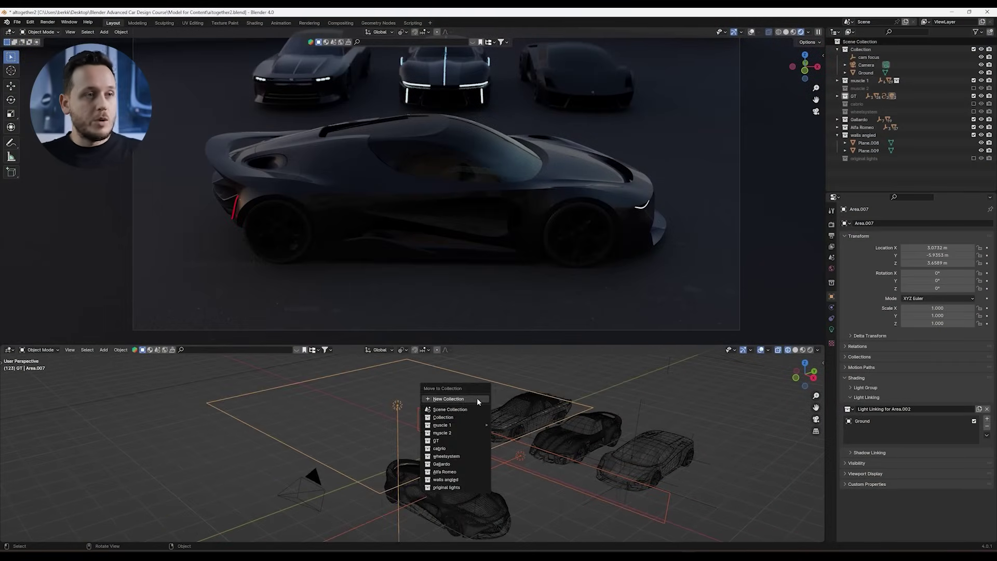
pyautogui.click(477, 398)
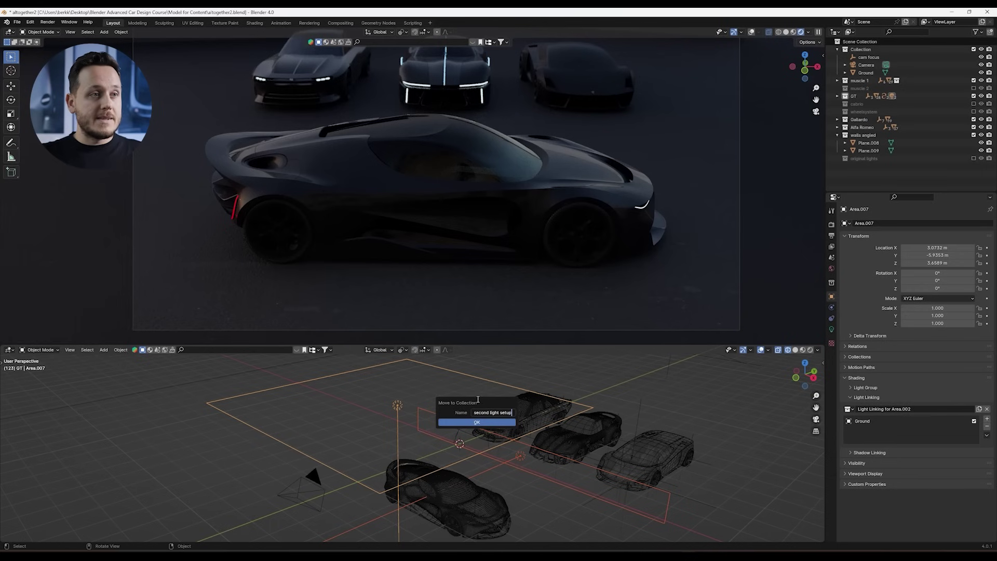
pyautogui.write('second light setup')
pyautogui.press('Return')
# Step: Exclude 'second light setup', re-enable 'original lights', and deselect everything
pyautogui.click(974, 166)
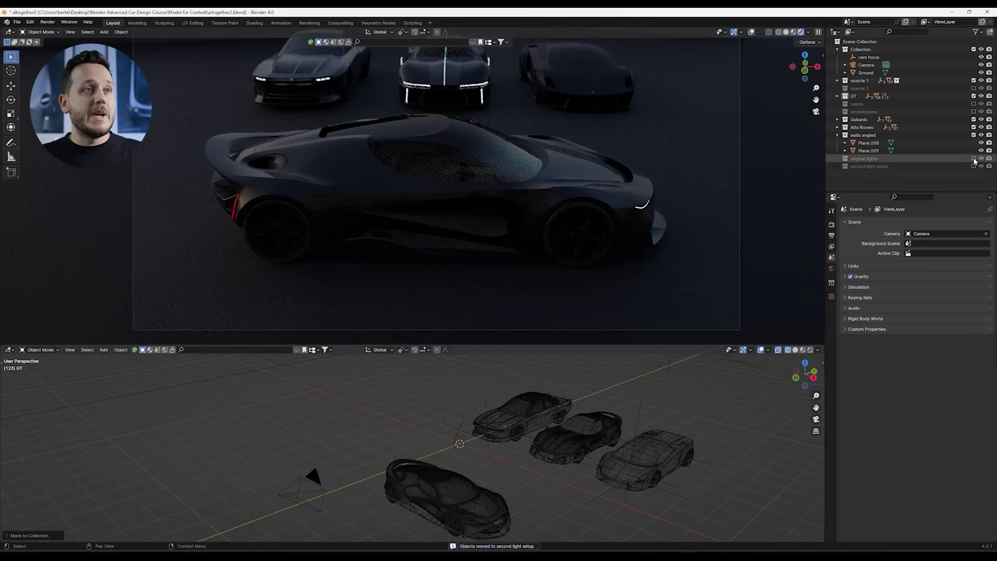
pyautogui.click(974, 157)
pyautogui.hotkey('alt', 'a')
pyautogui.scroll(-2, 555, 190)
pyautogui.moveTo(545, 344); pyautogui.dragTo(545, 372)
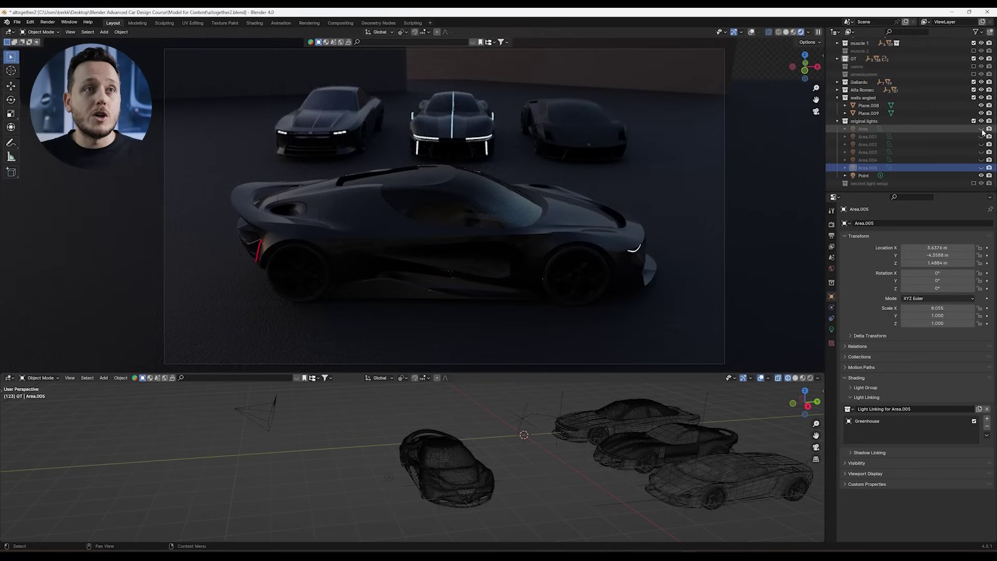
# Step: Turn the Area light back on and toggle Area.001's visibility to compare its effect
pyautogui.click(981, 129)
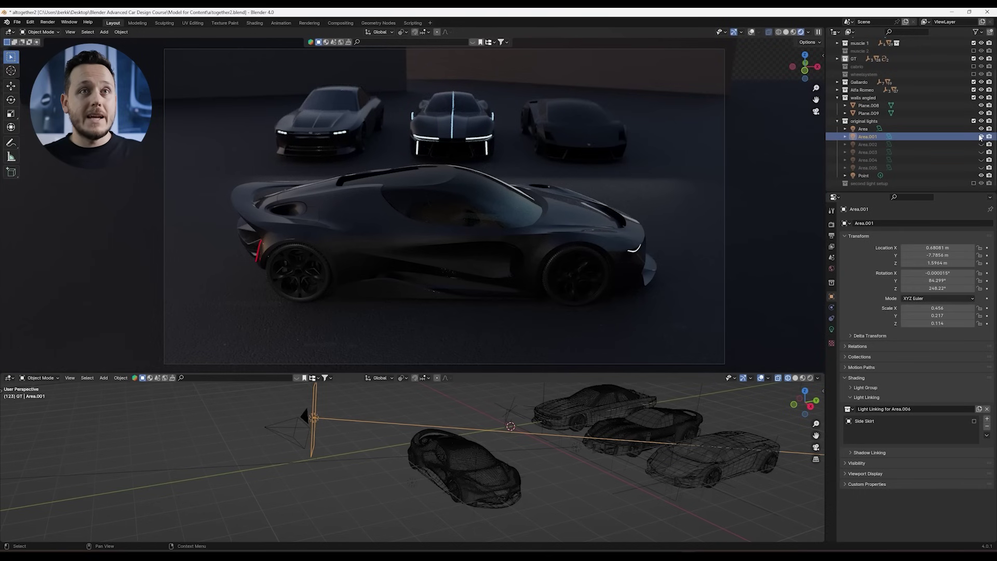
pyautogui.click(980, 137)
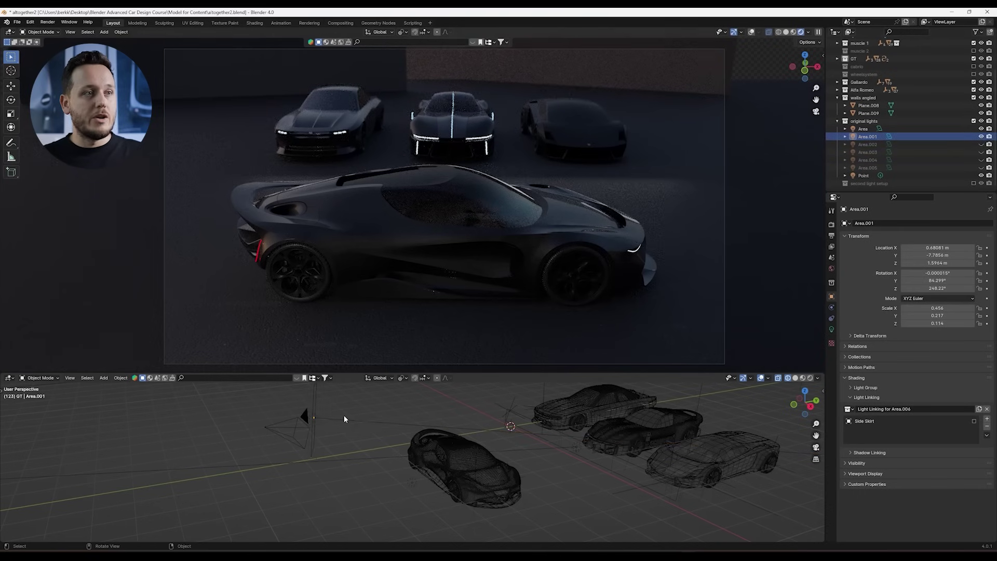
pyautogui.scroll(4, 382, 451)
pyautogui.moveTo(387, 451); pyautogui.dragTo(416, 449, button='middle')
pyautogui.click(981, 136)
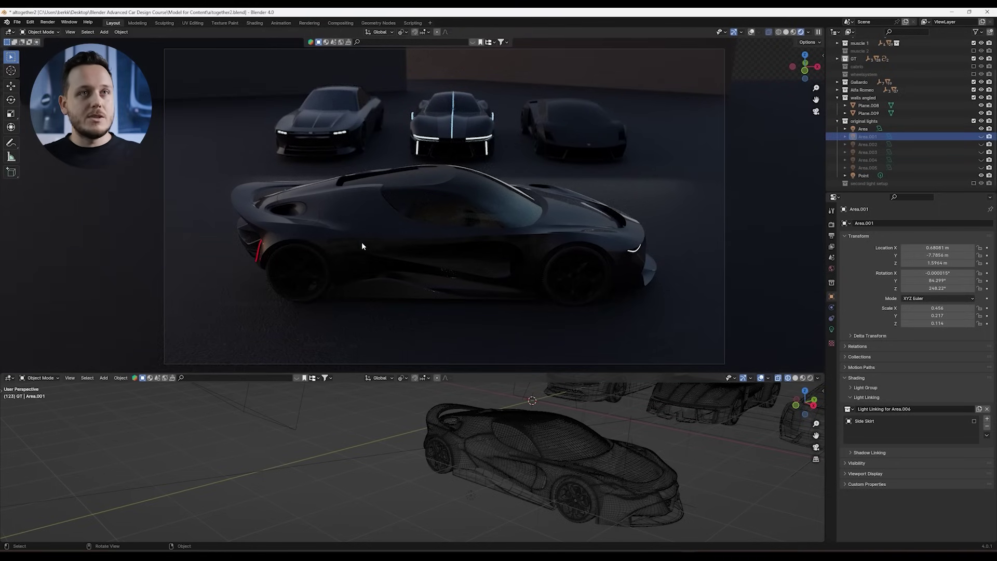
pyautogui.click(981, 137)
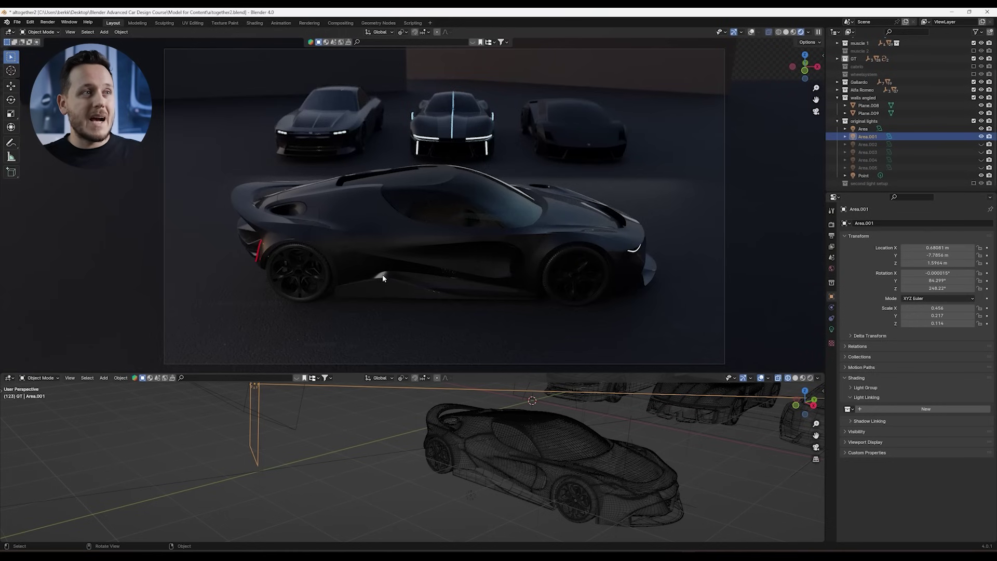
# Step: Zoom in to inspect Area.001's highlight on the hero car's side skirt
pyautogui.scroll(5, 381, 275)
pyautogui.moveTo(389, 324); pyautogui.dragTo(378, 285, button='middle')
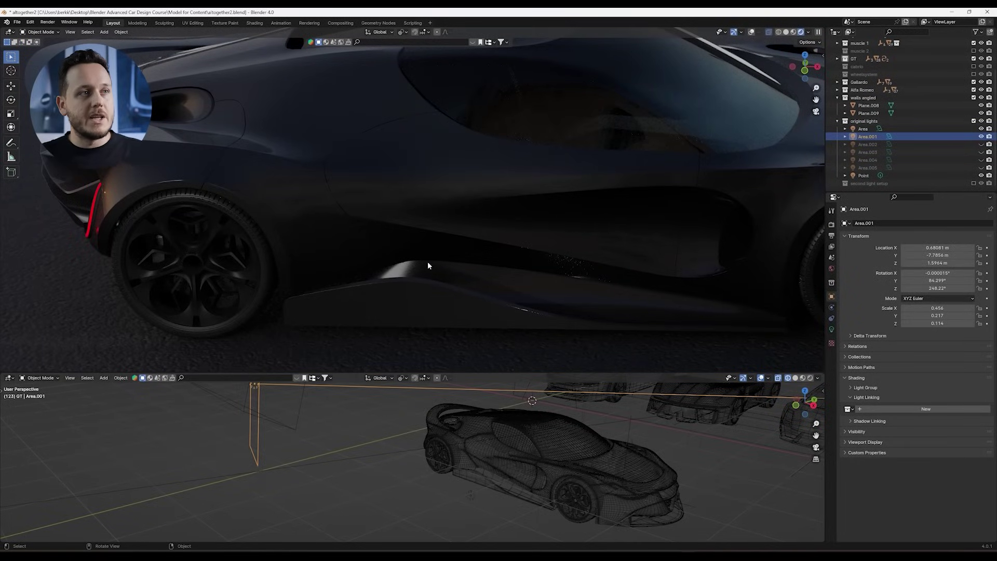
pyautogui.scroll(-5, 402, 269)
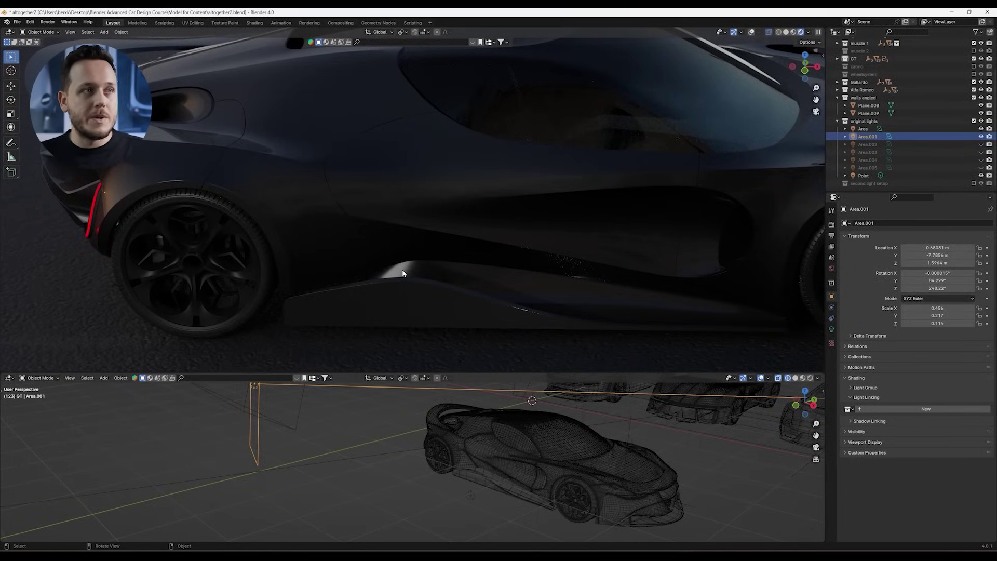
pyautogui.scroll(-5, 417, 263)
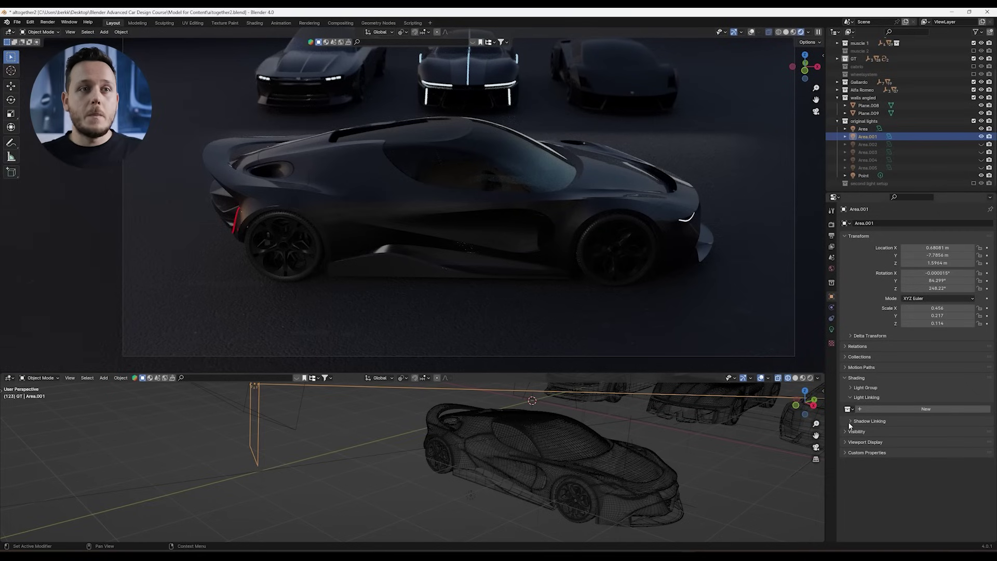
# Step: Create a new light-linking set for Area.001 and add the Alfa Romeo's Side Skirt to it
pyautogui.click(921, 409)
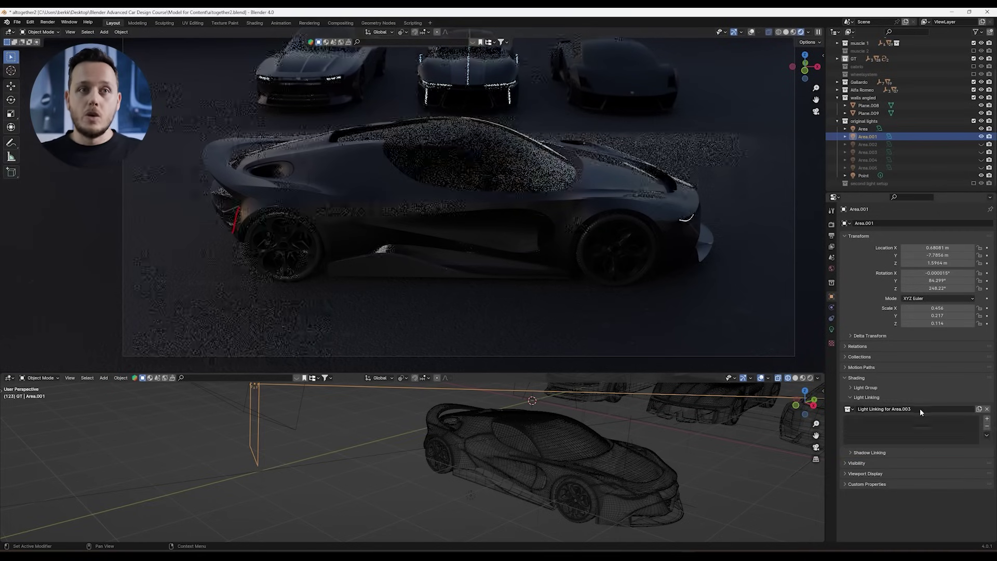
pyautogui.scroll(2, 845, 124)
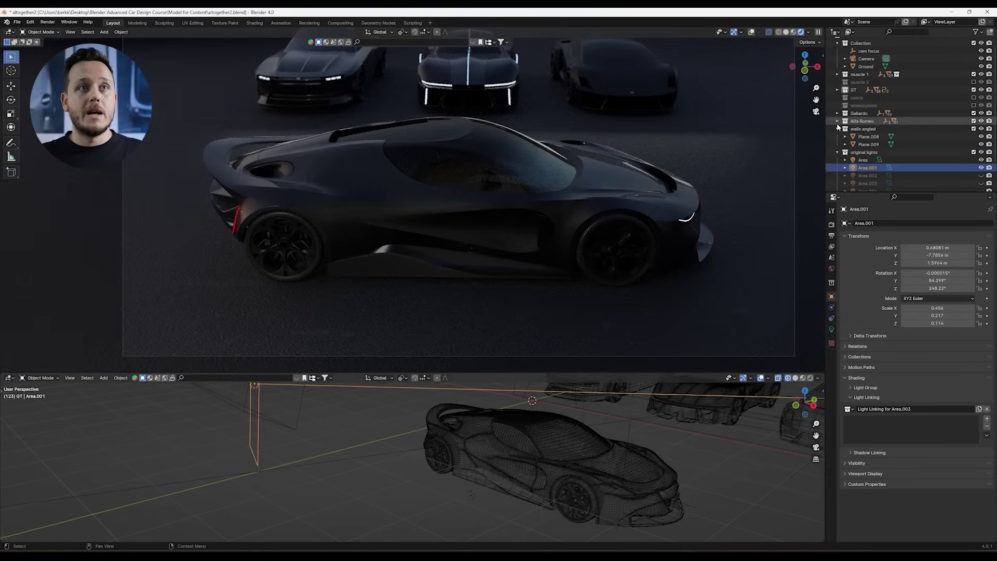
pyautogui.click(838, 121)
pyautogui.scroll(-5, 886, 147)
pyautogui.scroll(-10, 885, 148)
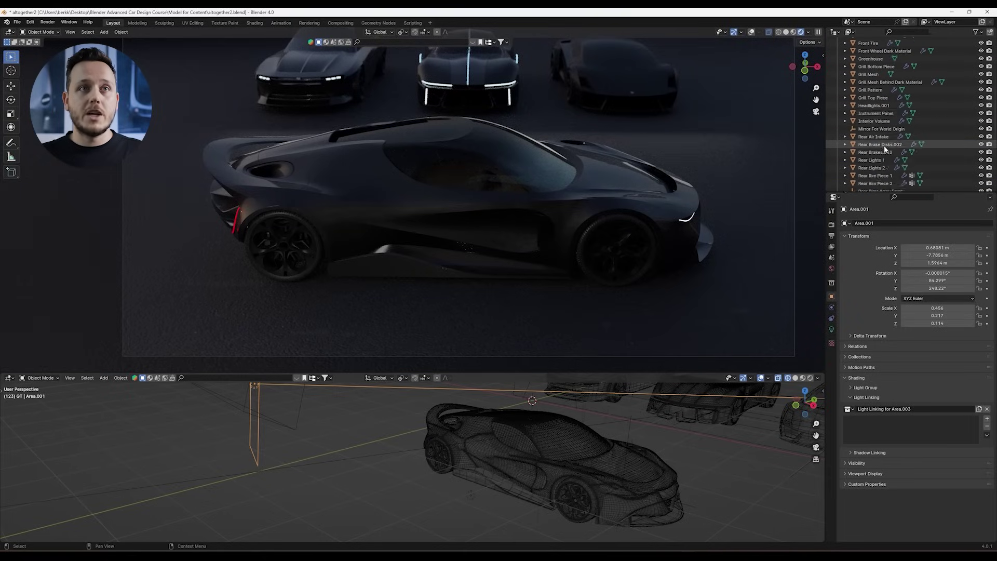
pyautogui.moveTo(868, 121); pyautogui.dragTo(885, 420)
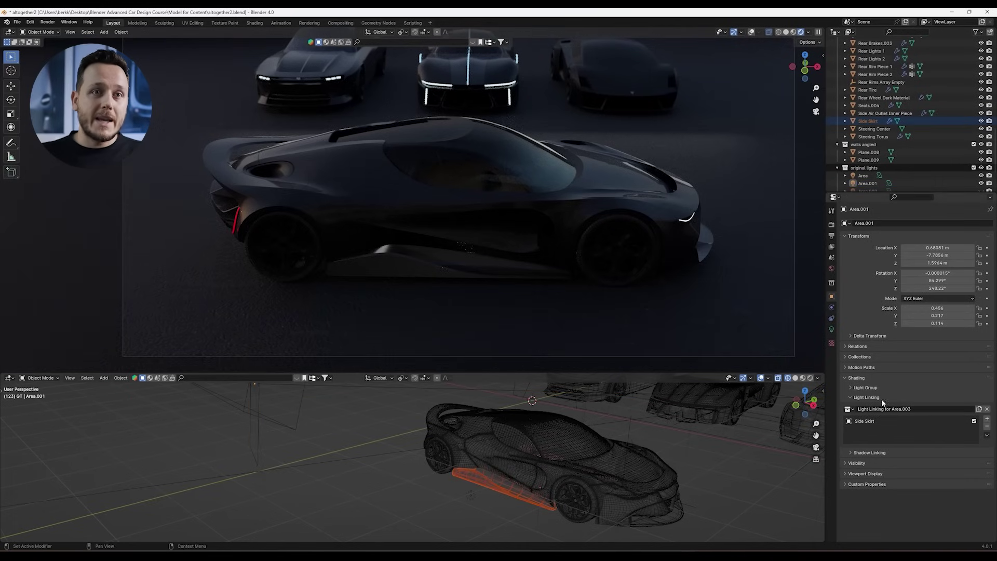
# Step: Toggle the Side Skirt's link off and on to compare it lit and unlit, ending off
pyautogui.click(974, 421)
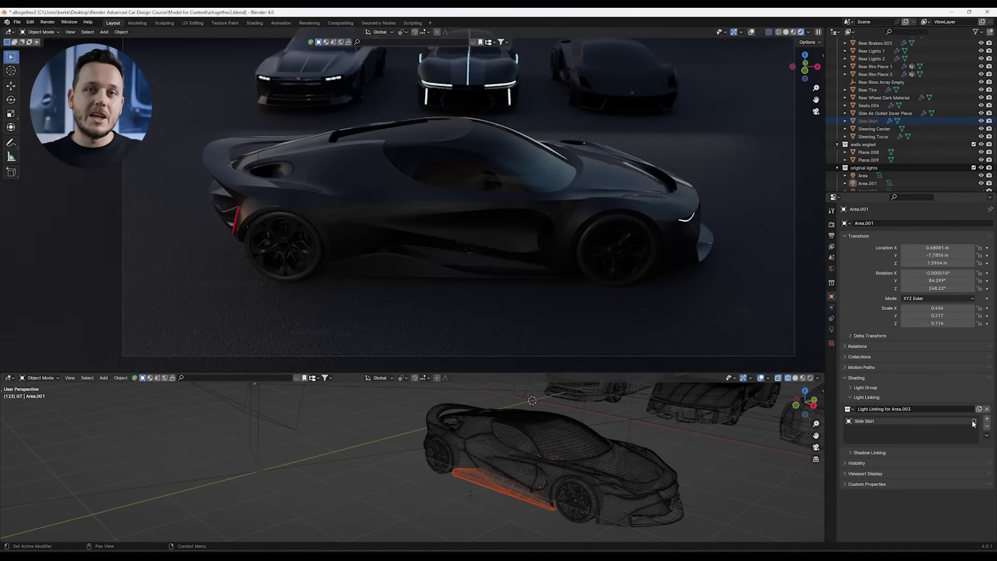
pyautogui.click(974, 421)
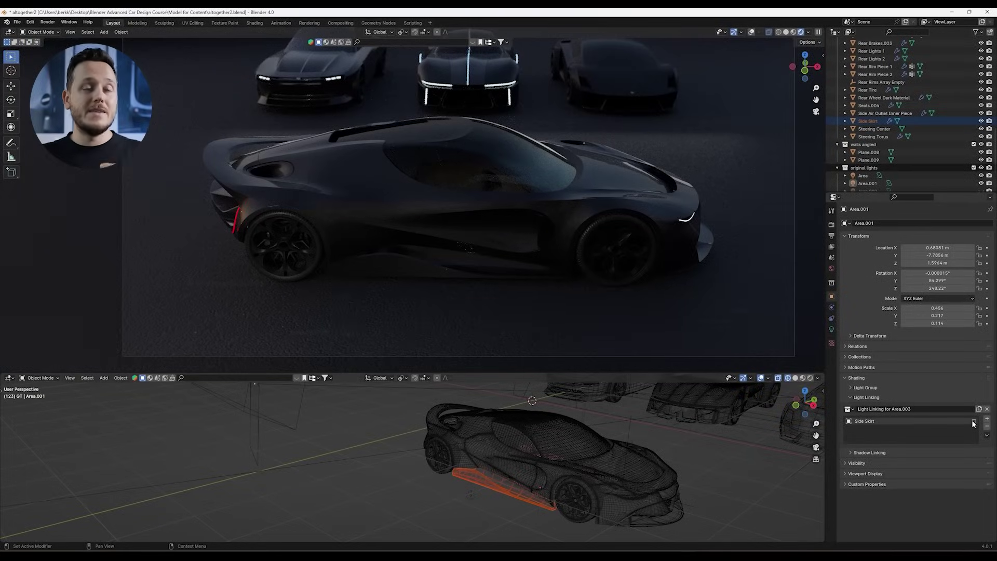
pyautogui.click(974, 421)
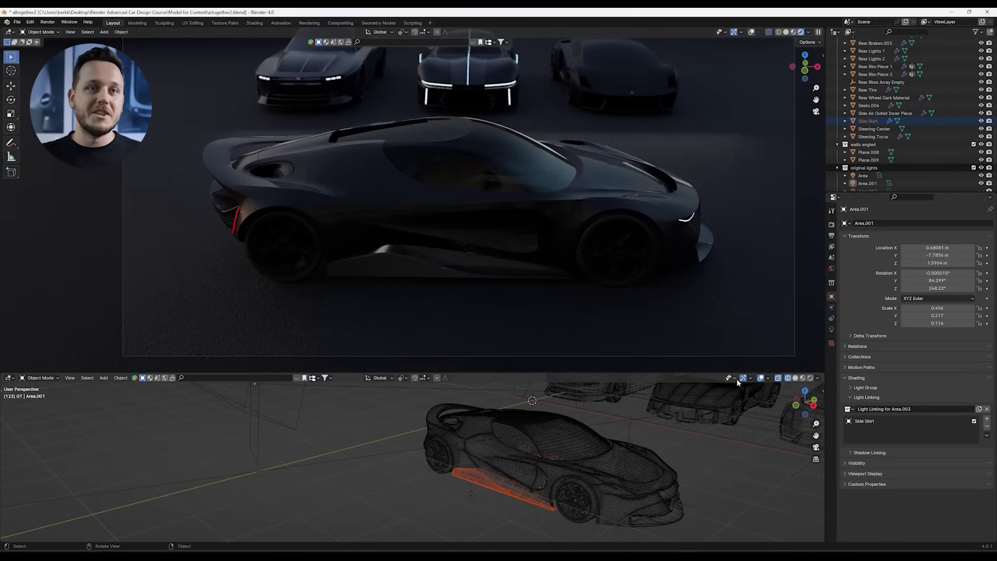
pyautogui.click(973, 422)
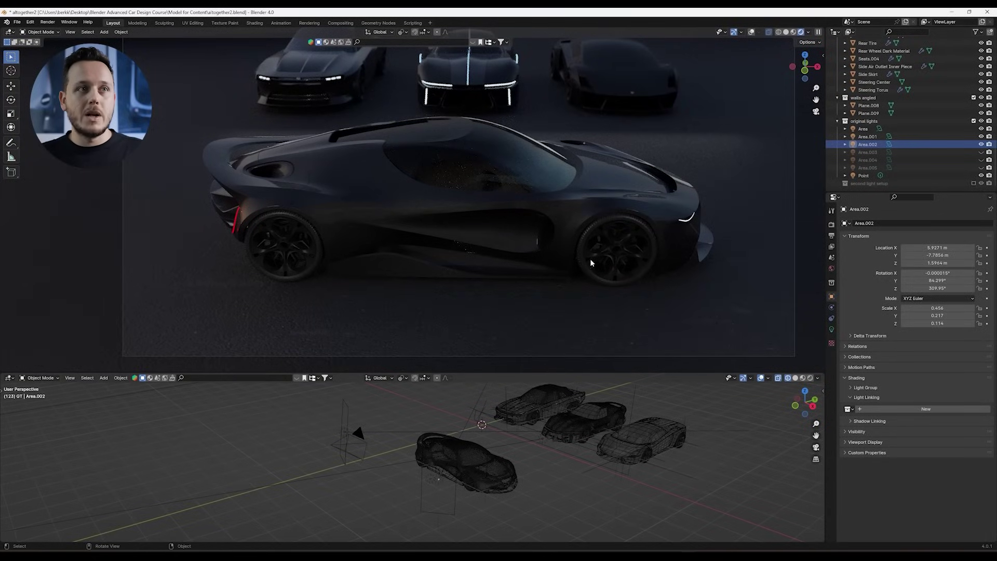
# Step: Hide and restore Area.002 to judge its effect, then recentre the camera frame in view
pyautogui.click(981, 144)
pyautogui.click(982, 144)
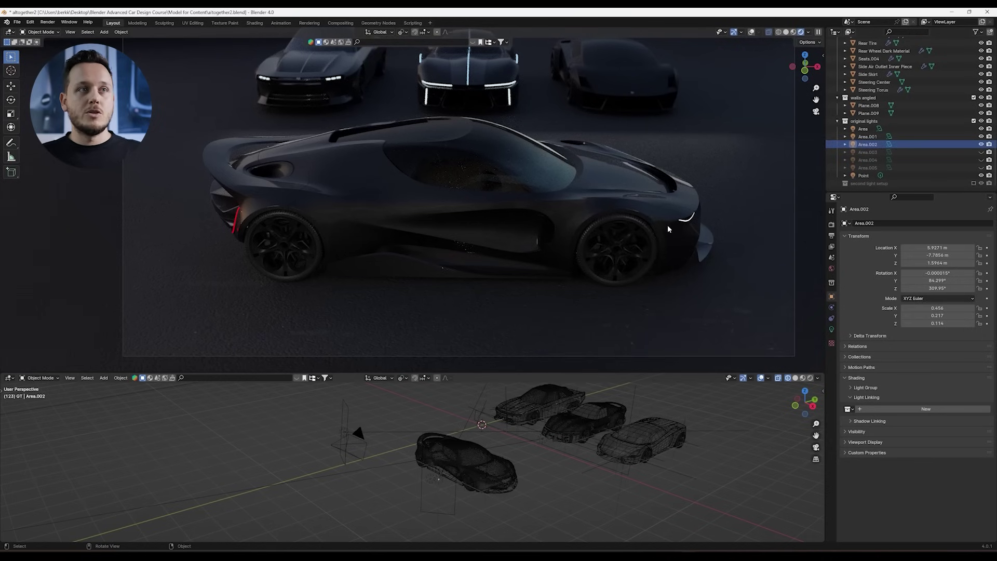
pyautogui.scroll(3, 624, 232)
pyautogui.keyDown('shift'); pyautogui.moveTo(641, 256); pyautogui.dragTo(595, 234, button='middle'); pyautogui.keyUp('shift')
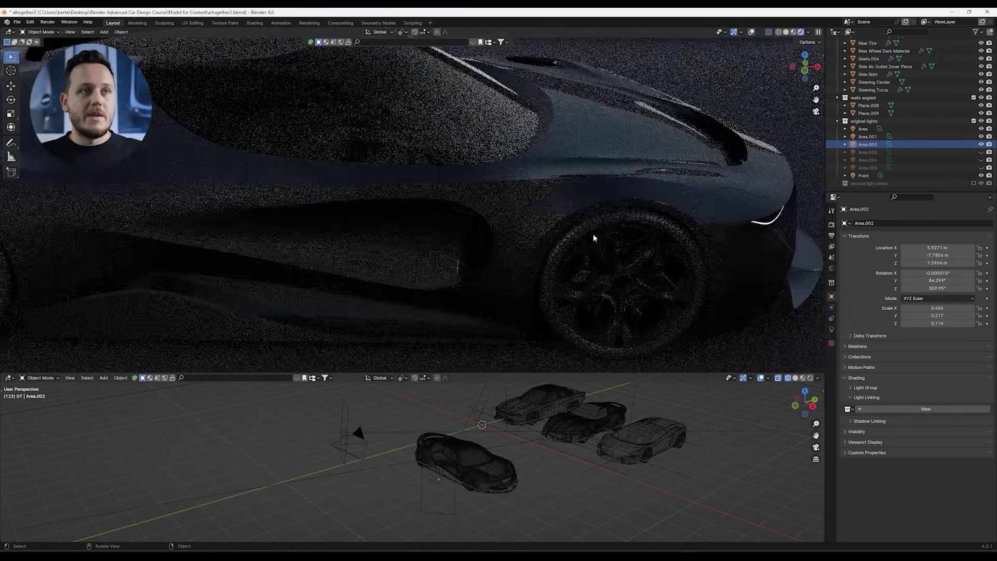
pyautogui.scroll(-5, 597, 246)
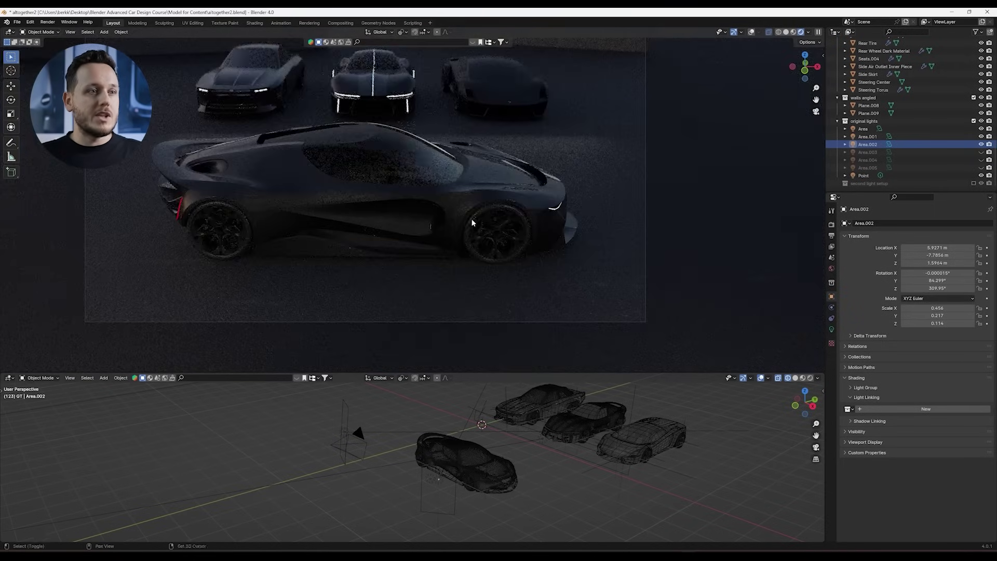
pyautogui.press('Home')
# Step: Select Area.003, switch it on, and unlink its shared light-linking collection
pyautogui.click(438, 474)
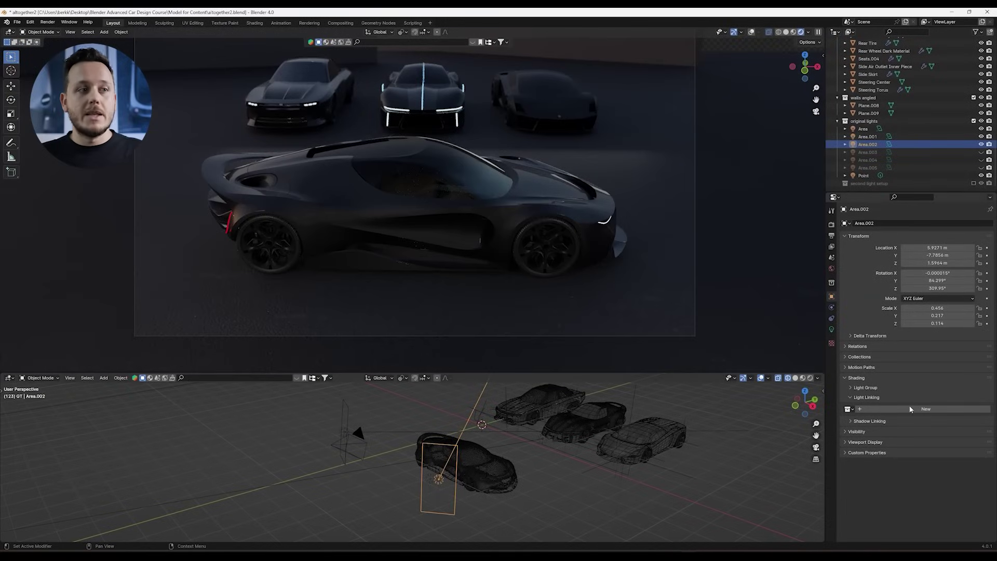
pyautogui.click(967, 153)
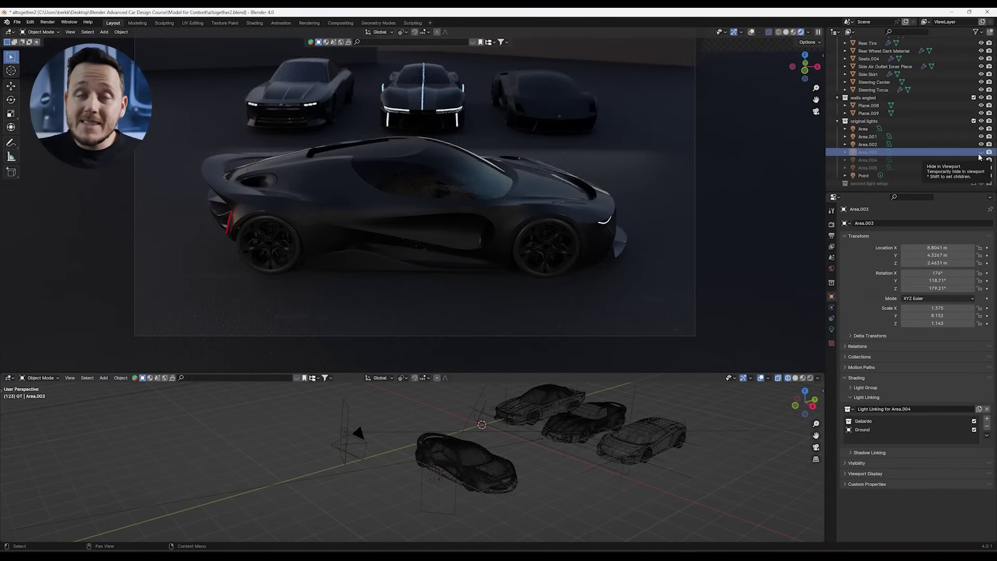
pyautogui.click(980, 152)
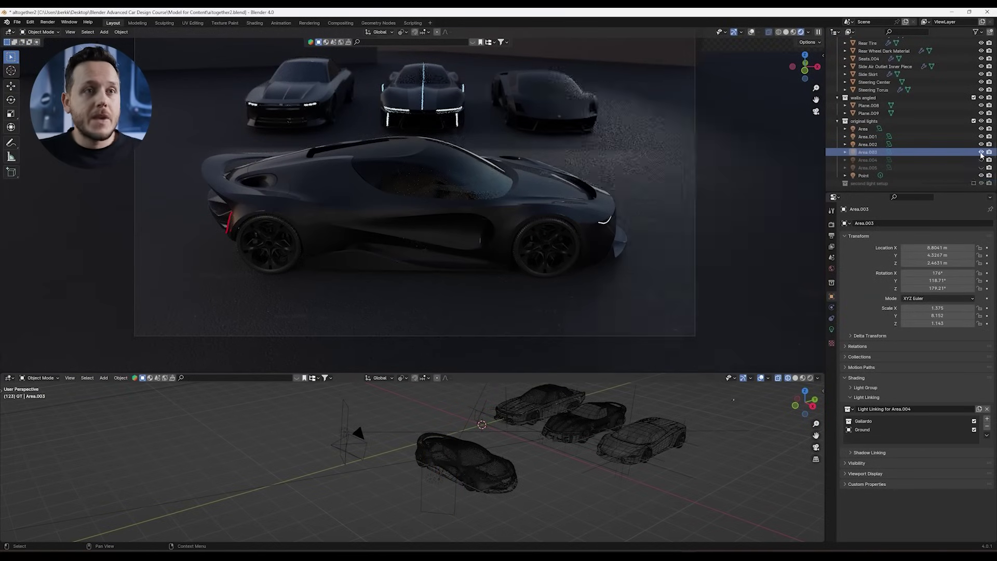
pyautogui.click(866, 422)
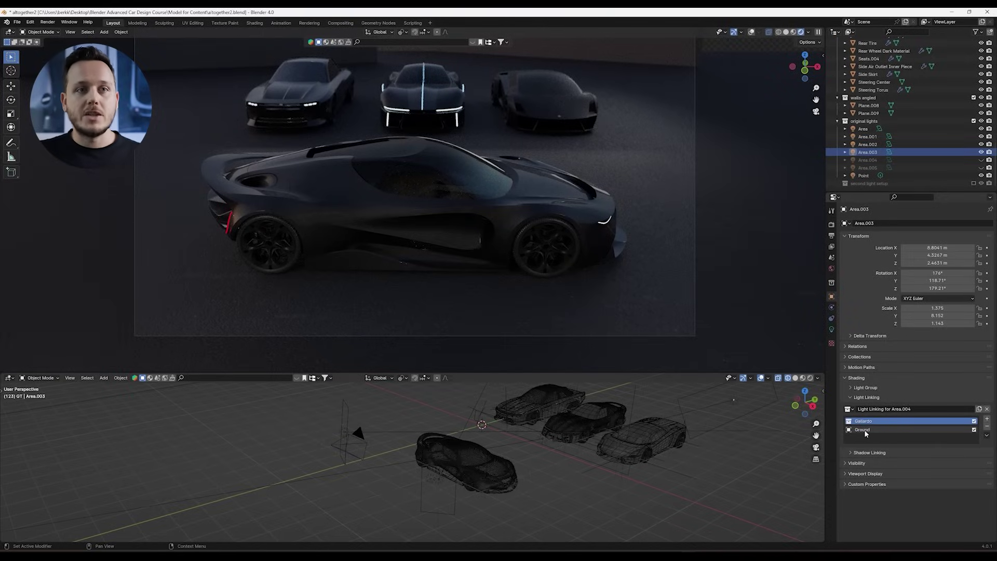
pyautogui.click(987, 410)
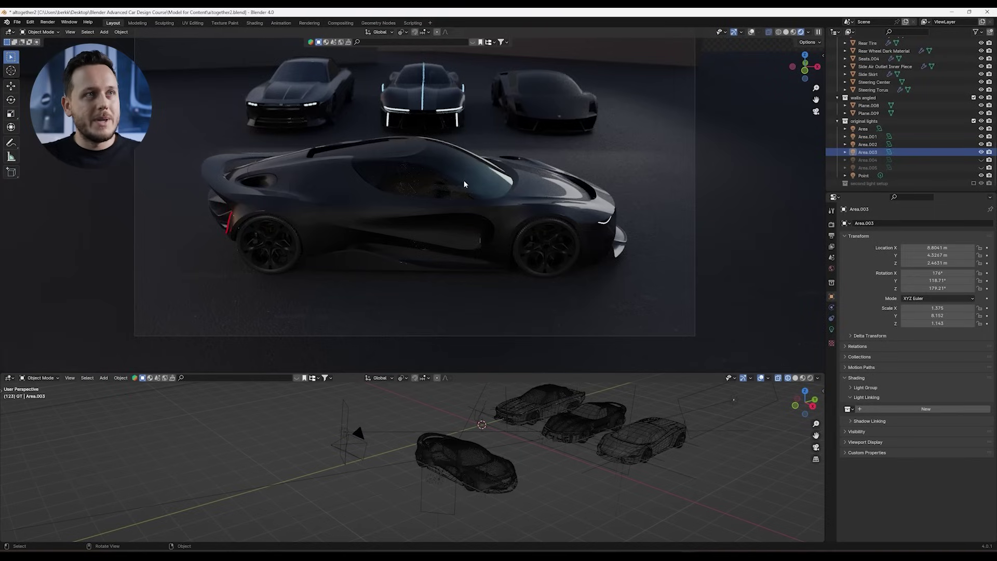
# Step: Create a new light-linking set for Area.003 and add the Gallardo and the Ground to it
pyautogui.moveTo(719, 423); pyautogui.dragTo(658, 386, button='middle')
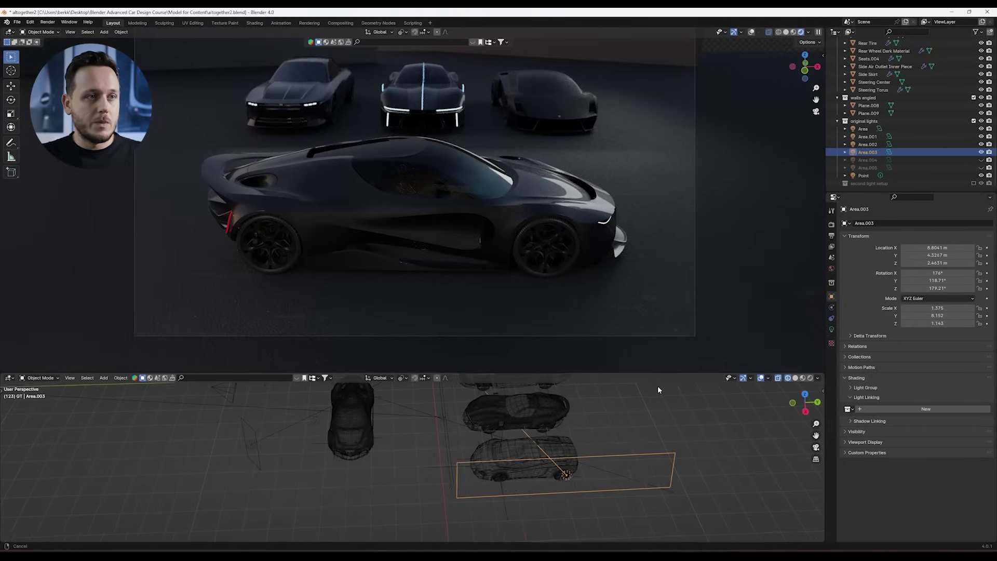
pyautogui.moveTo(543, 466); pyautogui.dragTo(553, 451, button='middle')
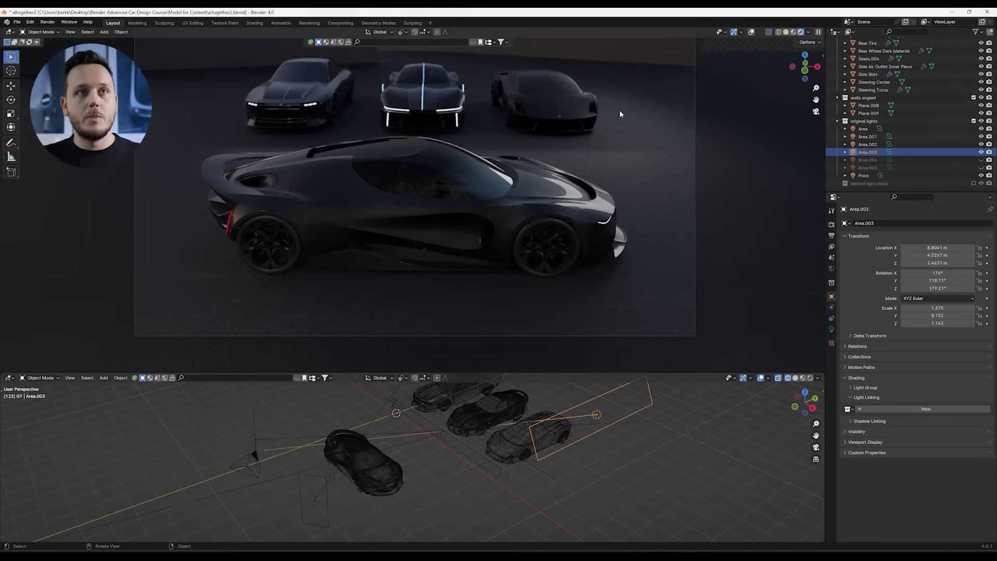
pyautogui.click(926, 409)
pyautogui.scroll(5, 857, 133)
pyautogui.moveTo(859, 98); pyautogui.dragTo(876, 436)
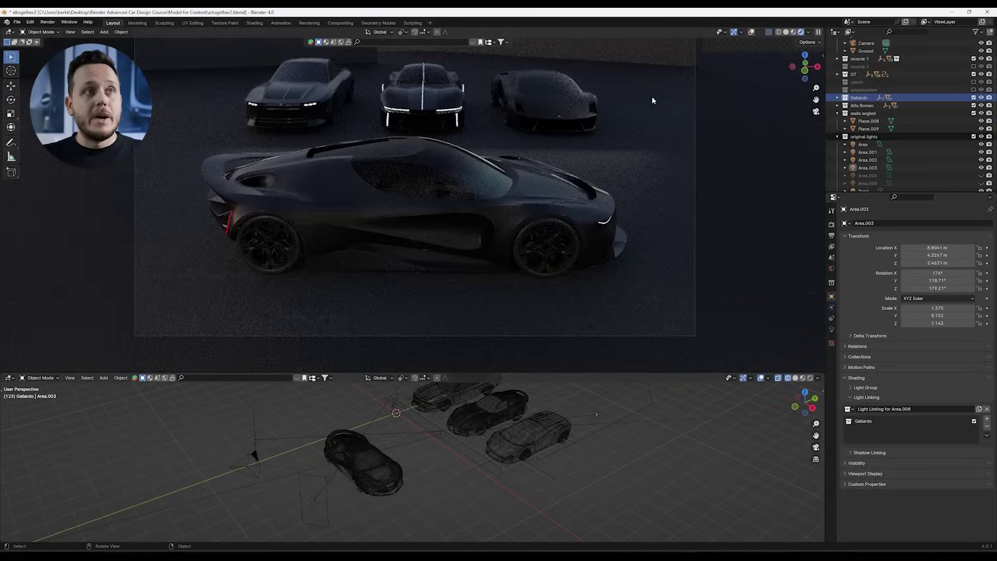
pyautogui.scroll(2, 886, 109)
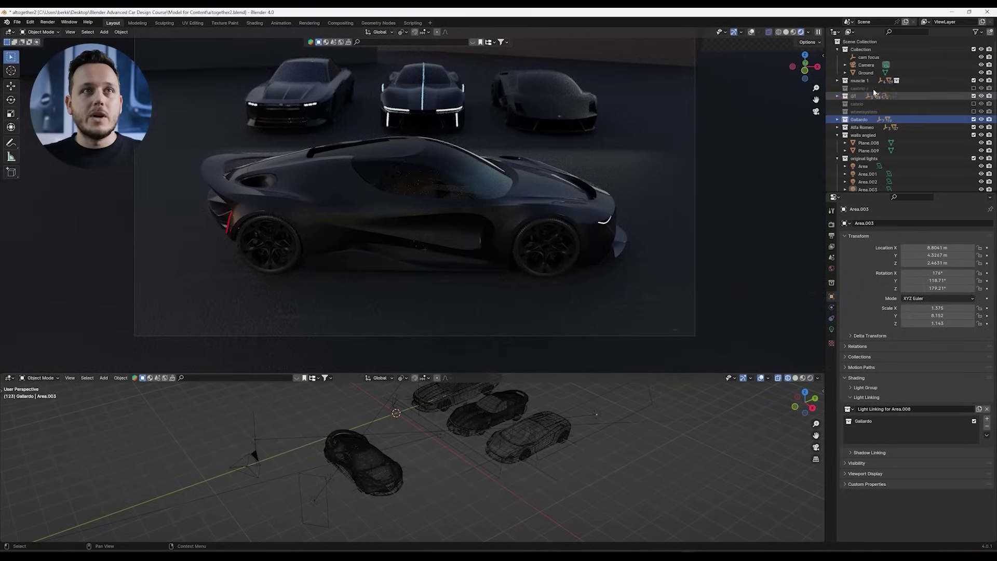
pyautogui.click(867, 73)
pyautogui.hotkey('ctrl', 'z')
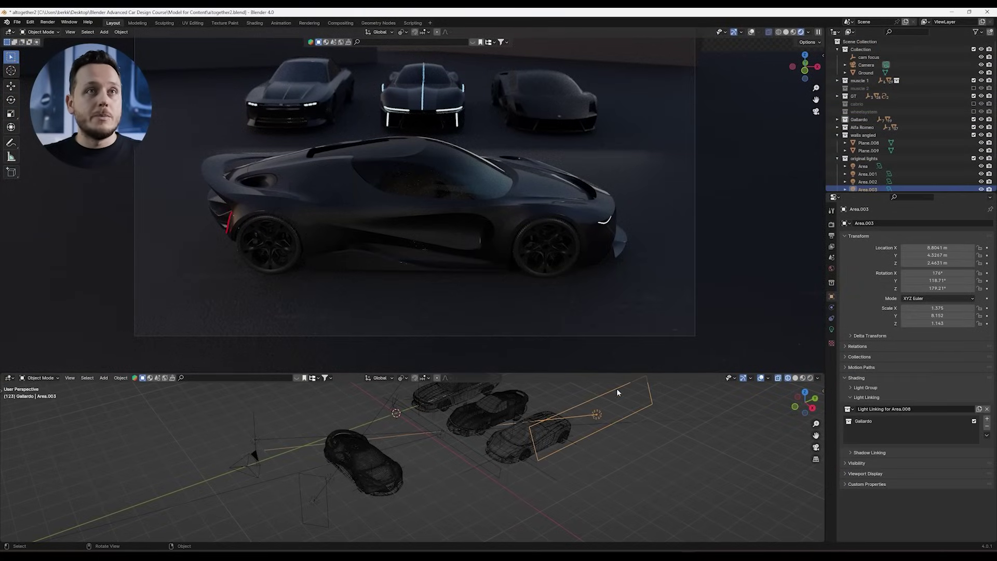
pyautogui.moveTo(910, 384); pyautogui.dragTo(886, 436)
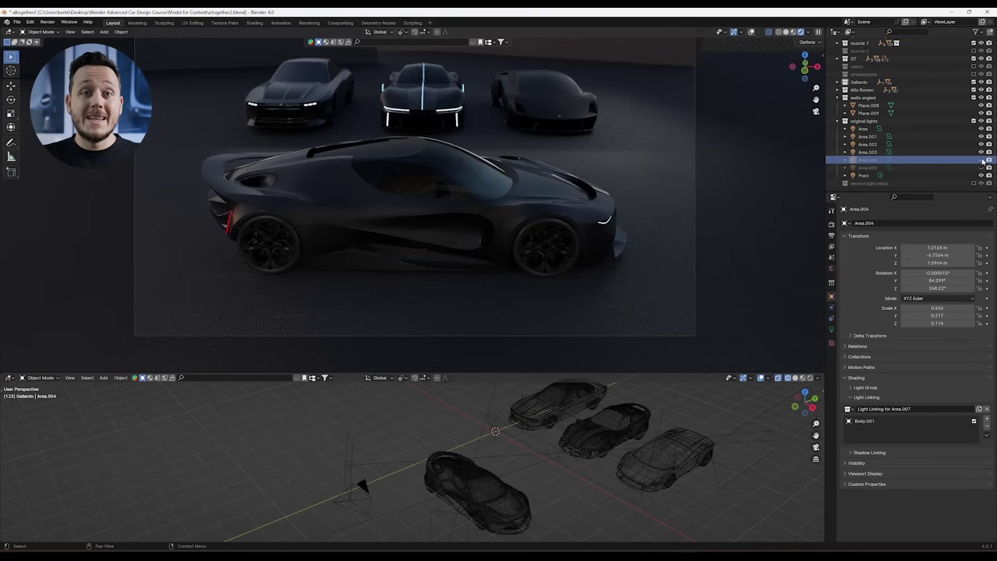
# Step: Switch Area.004 on, compare the scene with it hidden and visible, and select it
pyautogui.click(983, 160)
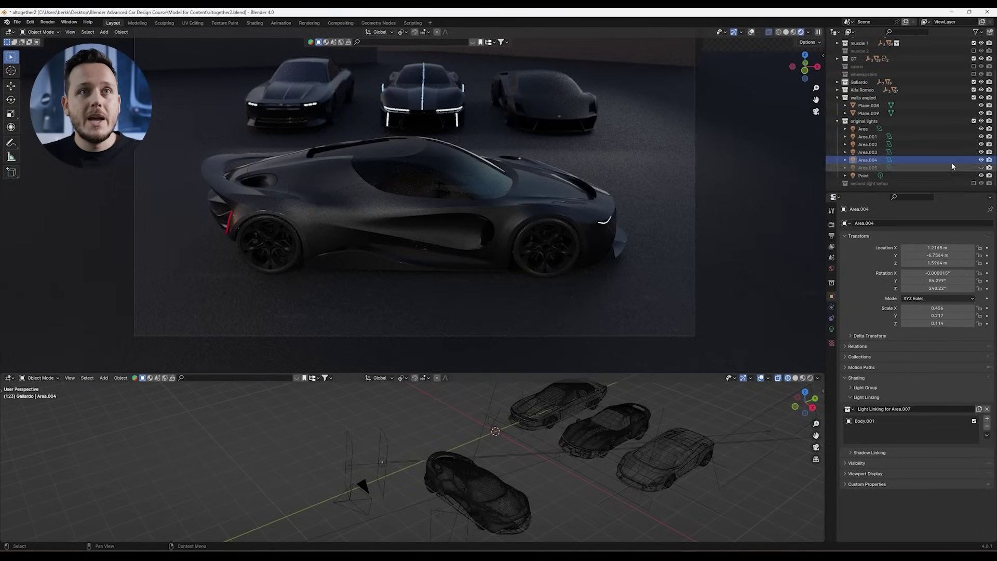
pyautogui.click(981, 160)
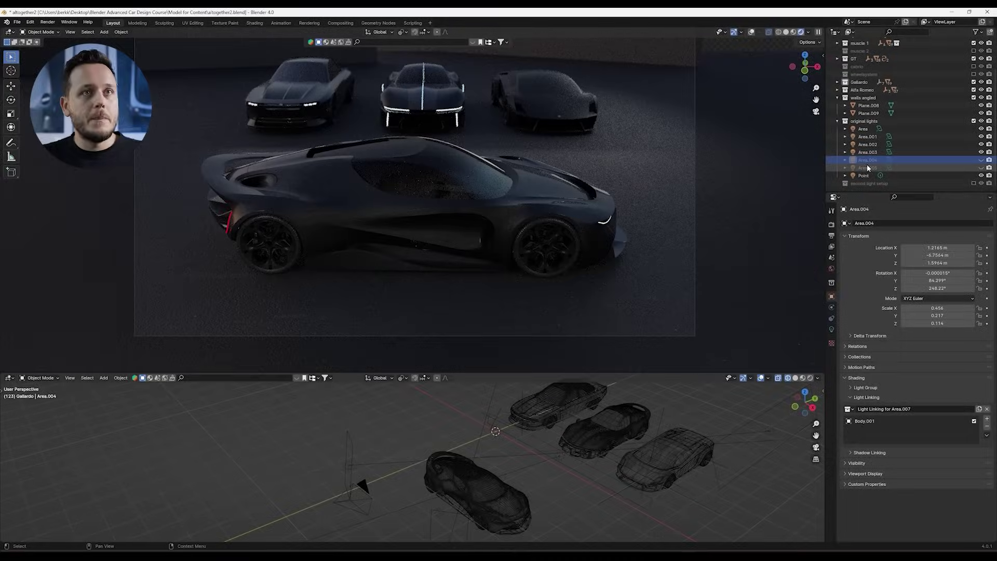
pyautogui.click(347, 463)
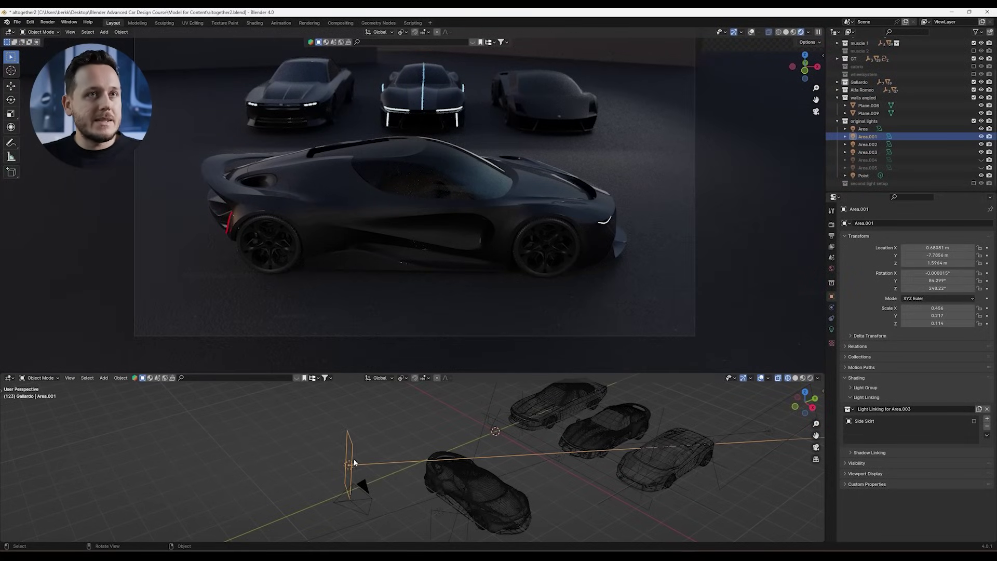
pyautogui.click(981, 160)
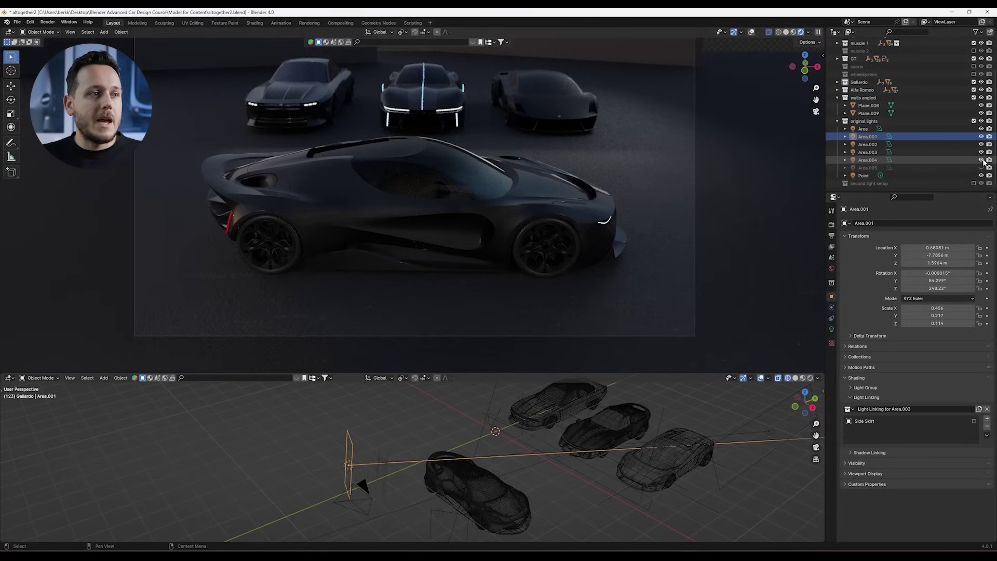
pyautogui.click(382, 461)
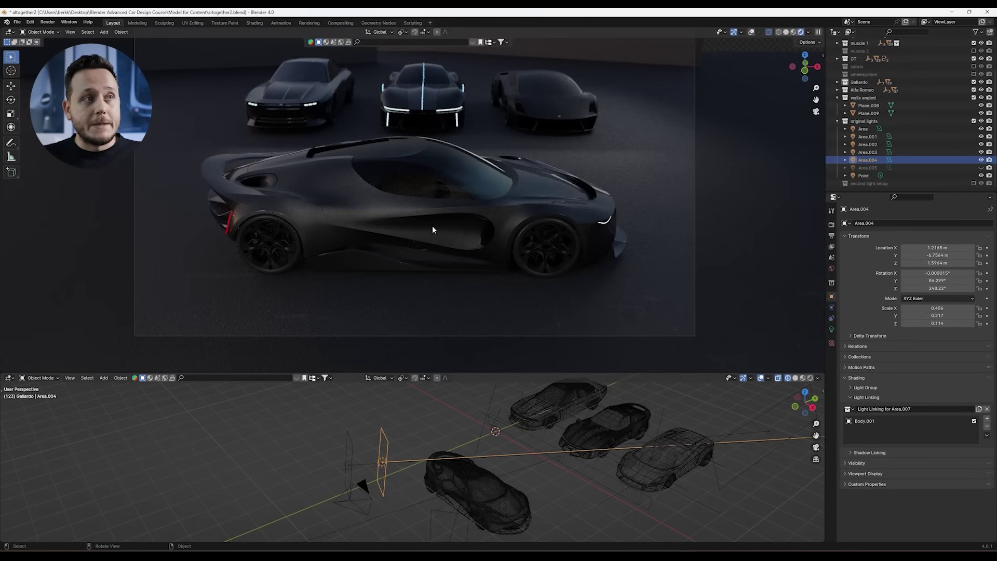
# Step: Replace Area.004's shared light-linking set with a new one holding only Body.001
pyautogui.click(987, 409)
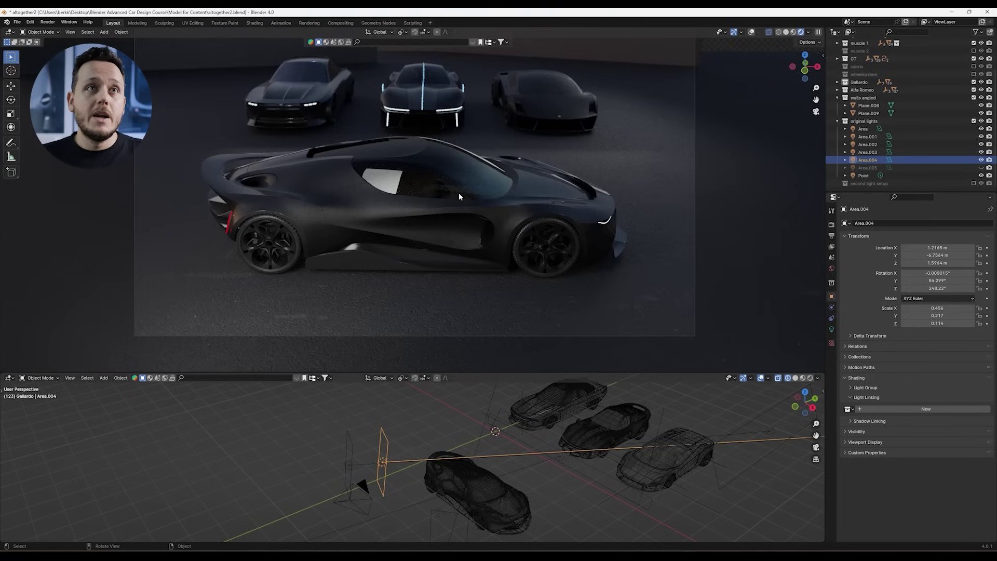
pyautogui.click(926, 409)
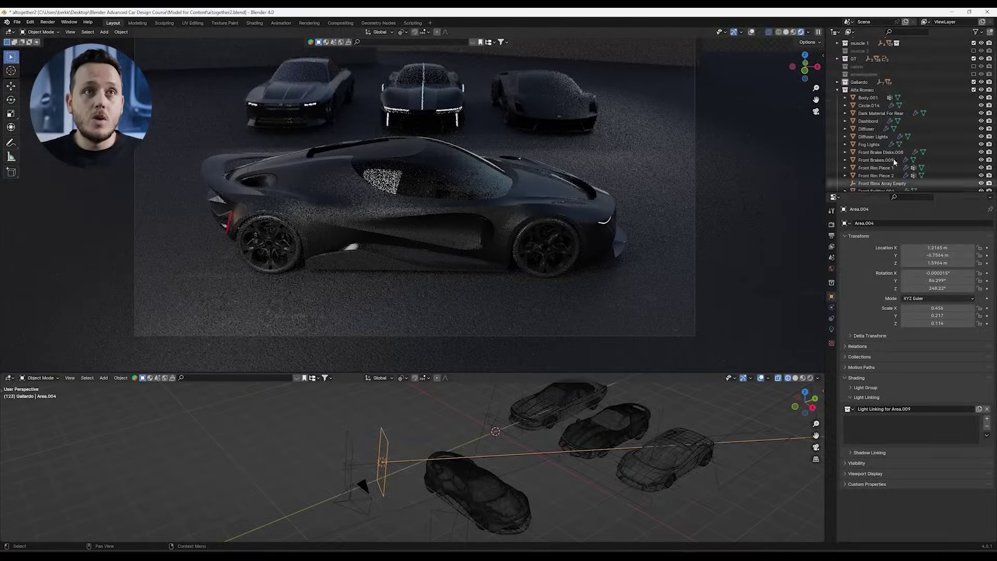
pyautogui.moveTo(868, 98); pyautogui.dragTo(883, 422)
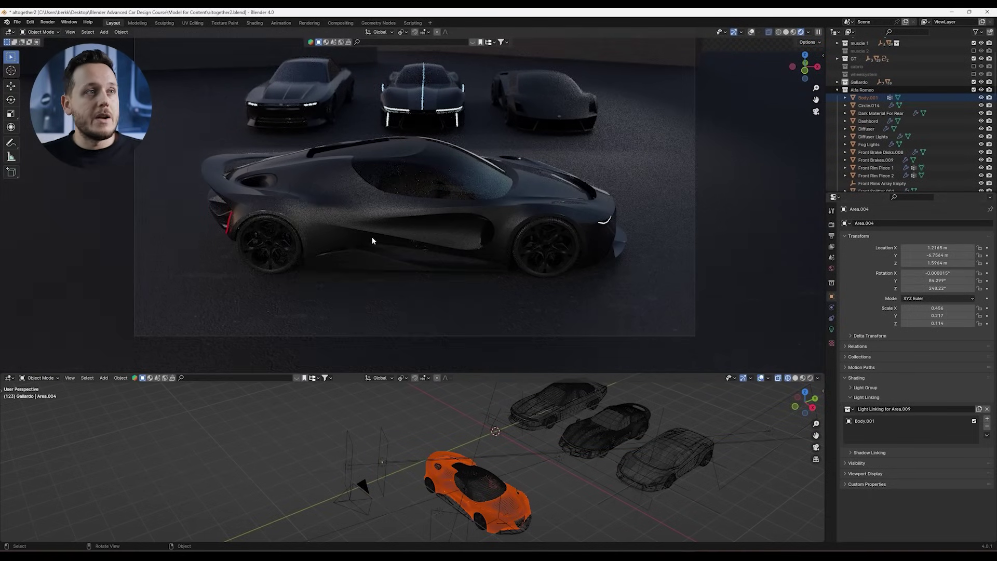
pyautogui.click(447, 446)
pyautogui.click(451, 446)
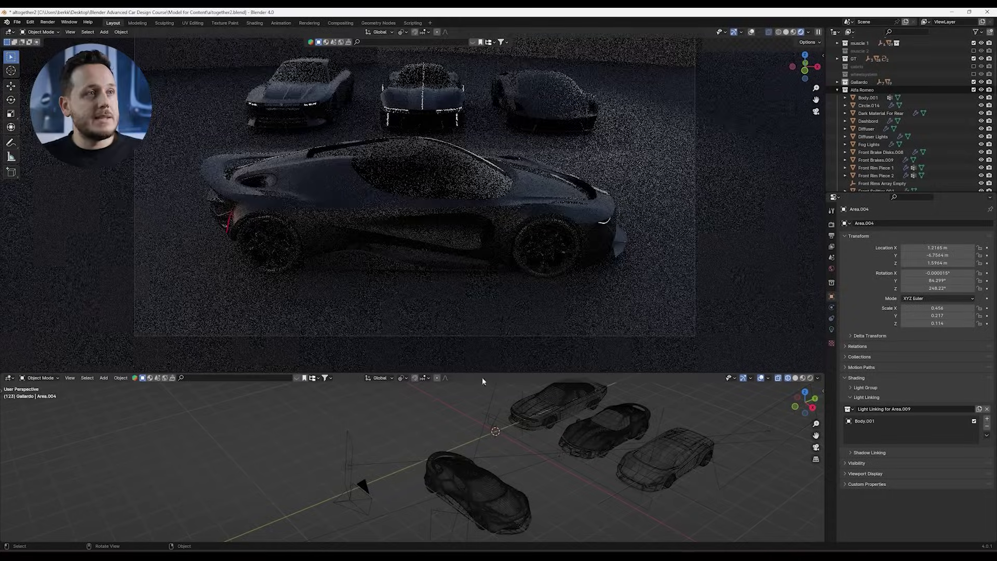
pyautogui.hotkey('ctrl', 'z')
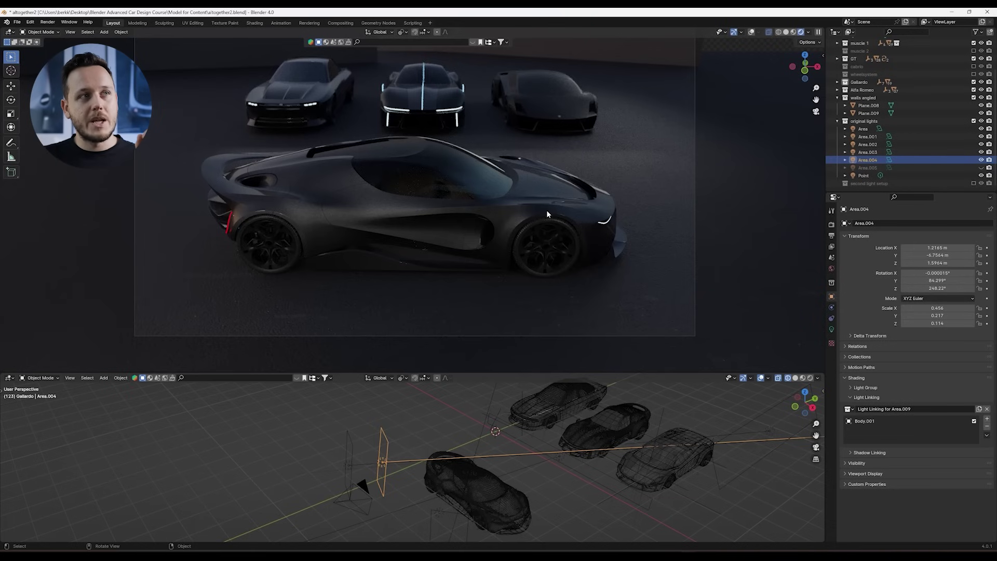
# Step: Make the hidden Area.005 light visible in the scene
pyautogui.click(980, 168)
pyautogui.click(981, 168)
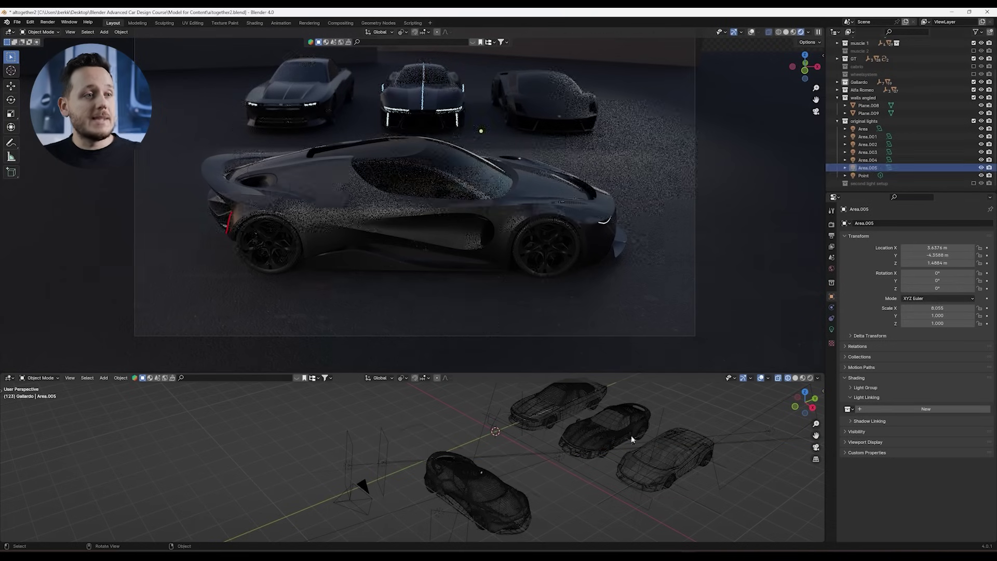
pyautogui.moveTo(551, 446); pyautogui.dragTo(540, 447, button='middle')
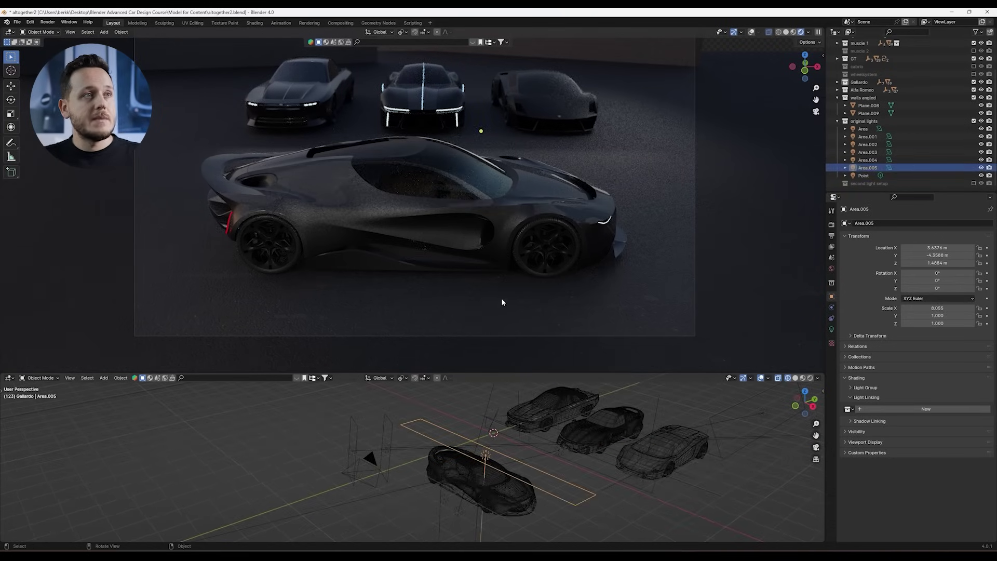
pyautogui.scroll(3, 502, 301)
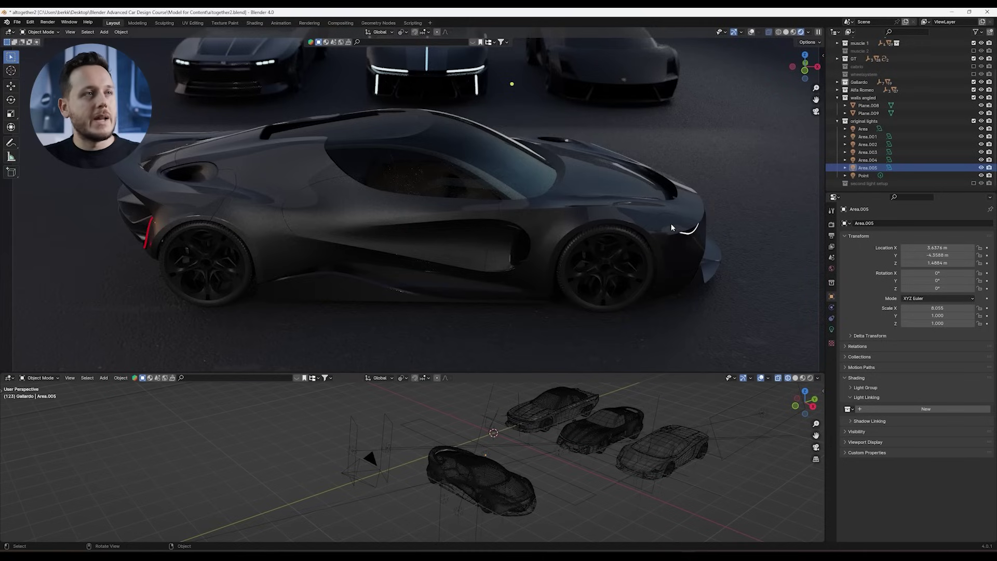
# Step: Give Area.005 a new light-linking set containing only the Alfa Romeo's Greenhouse
pyautogui.click(867, 168)
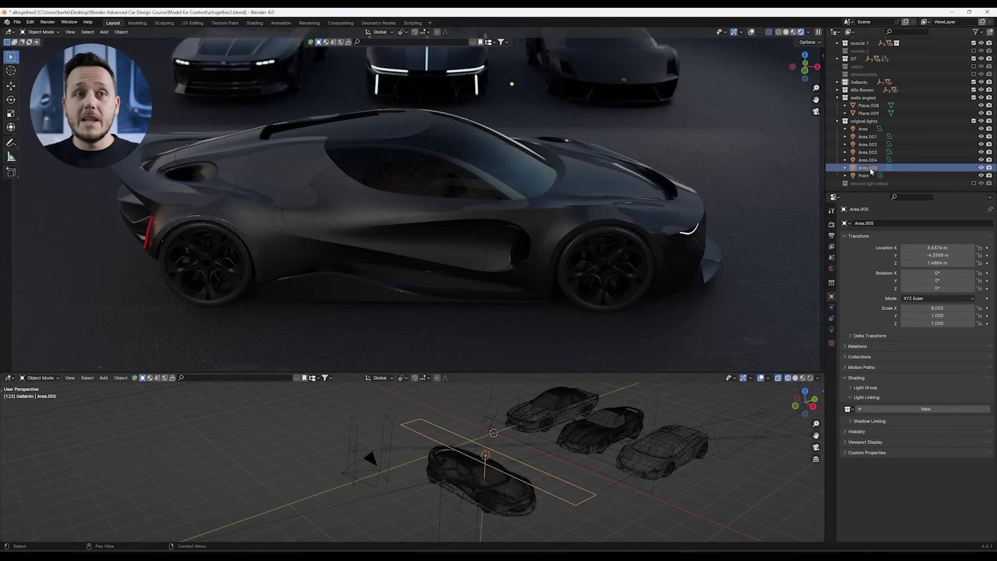
pyautogui.click(908, 409)
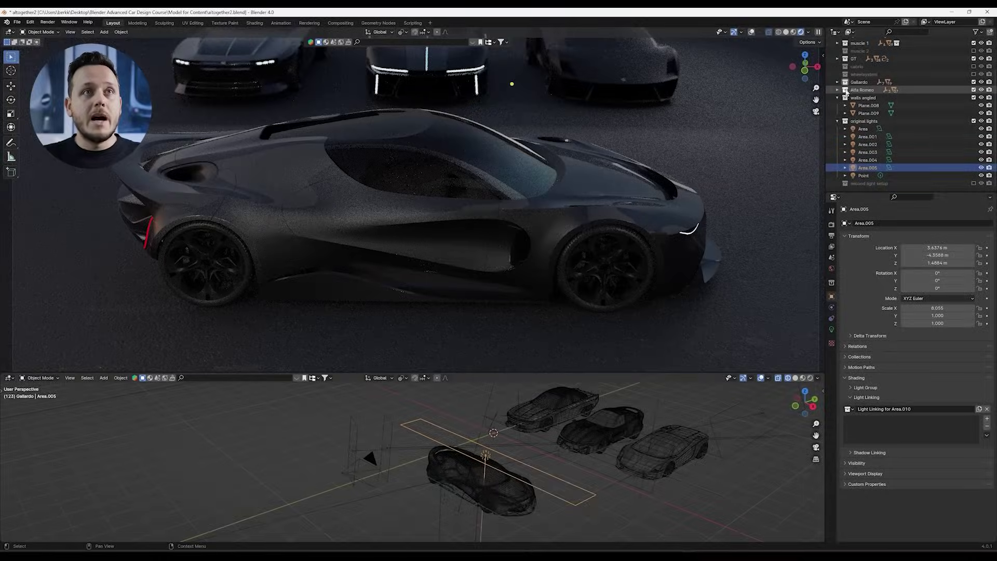
pyautogui.click(837, 90)
pyautogui.scroll(-3, 891, 135)
pyautogui.scroll(-3, 889, 138)
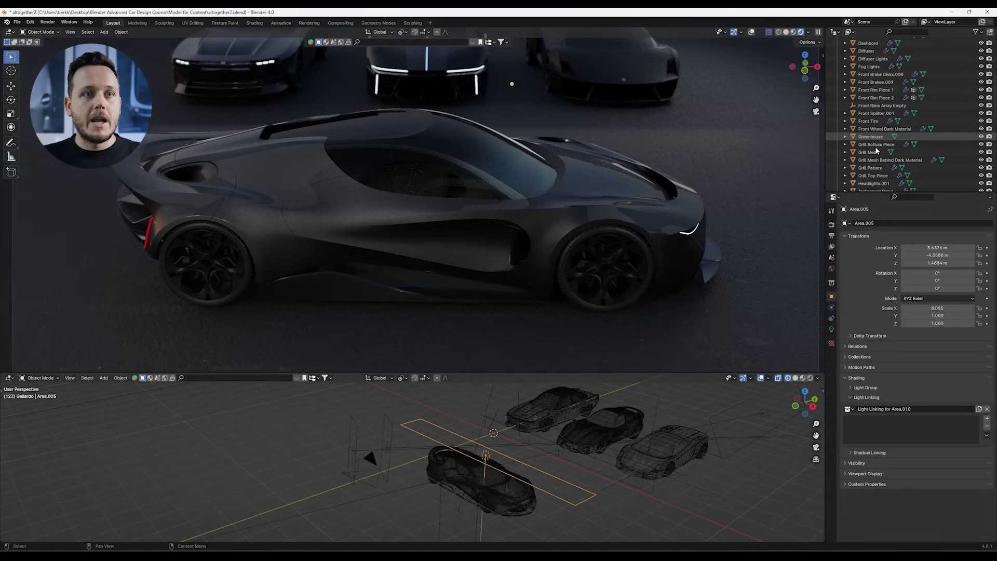
pyautogui.moveTo(870, 137); pyautogui.dragTo(904, 422)
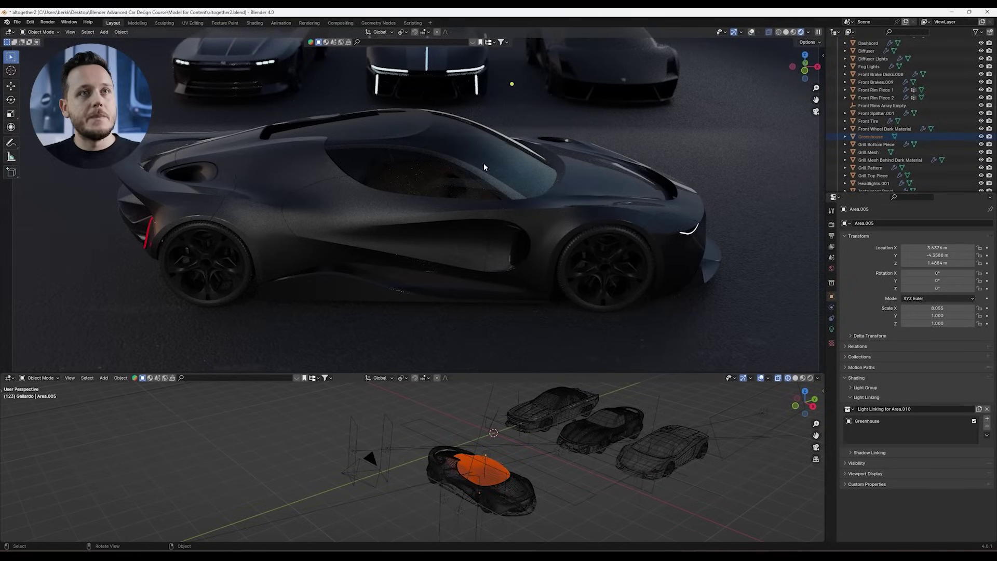
pyautogui.hotkey('ctrl', 'z')
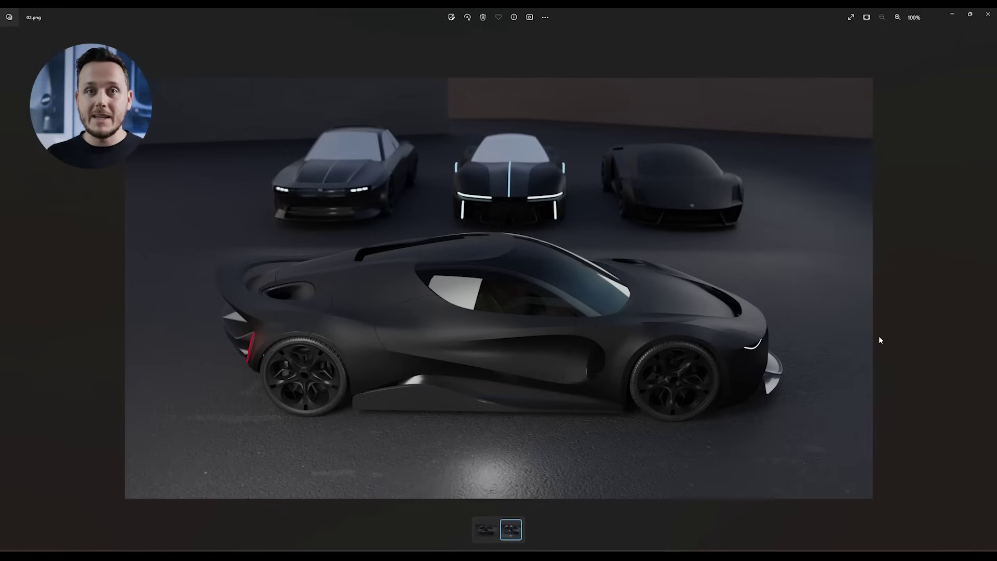
pyautogui.press('Left')
pyautogui.press('Right')
pyautogui.press('Left')
pyautogui.press('Right')
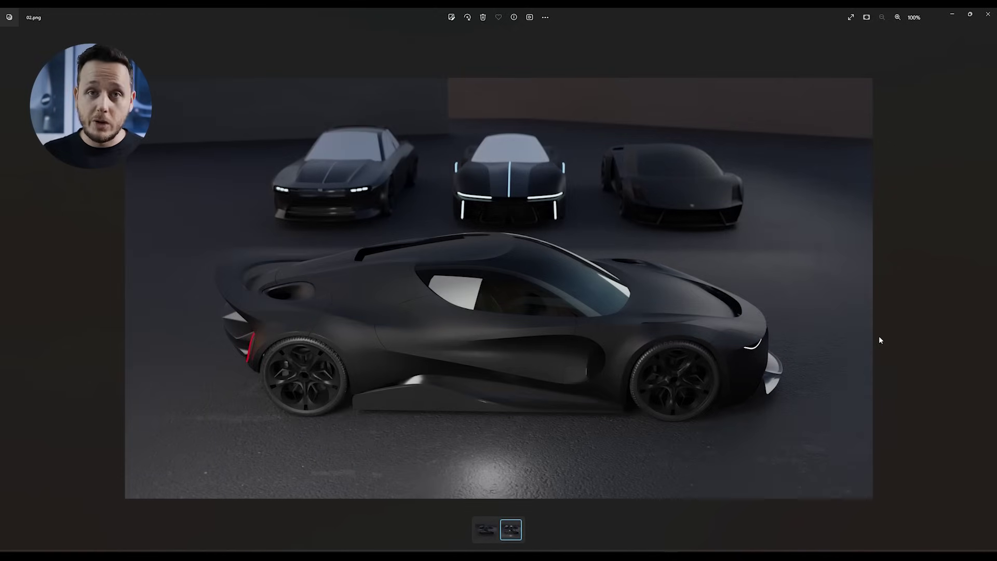
# Step: Switch to the darker 01.png showroom render
pyautogui.press('Left')
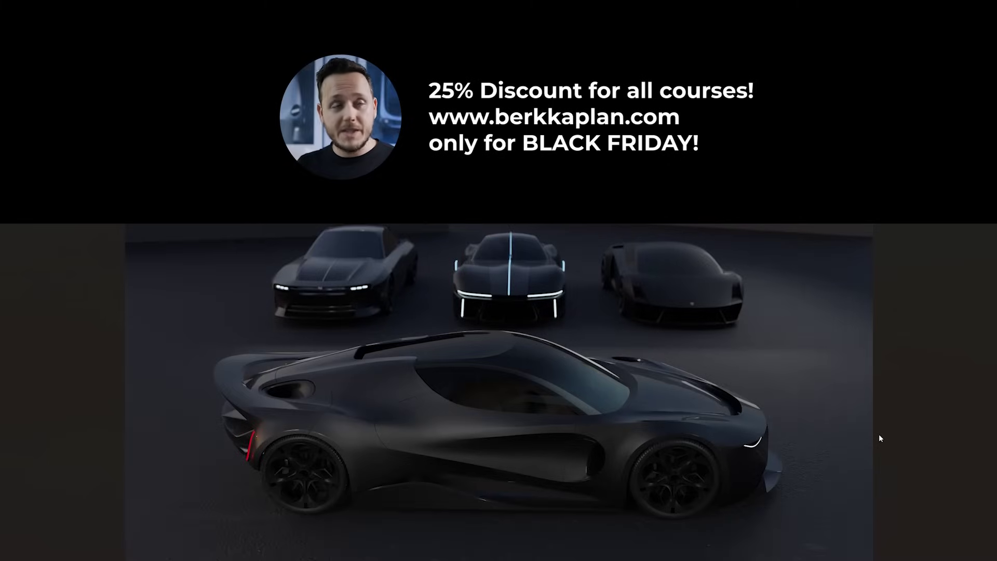